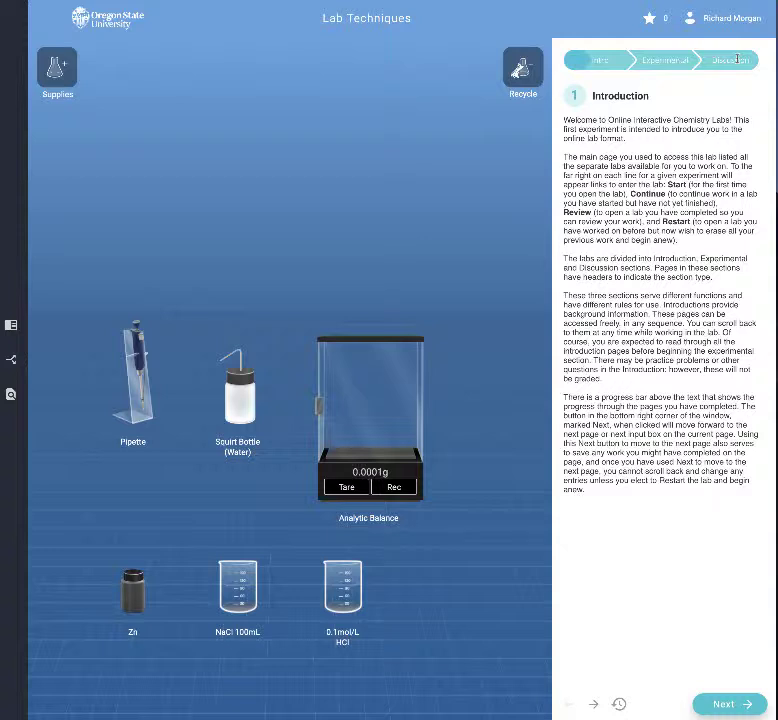
Open the list of lab screens and close it again without changing screens
click(619, 705)
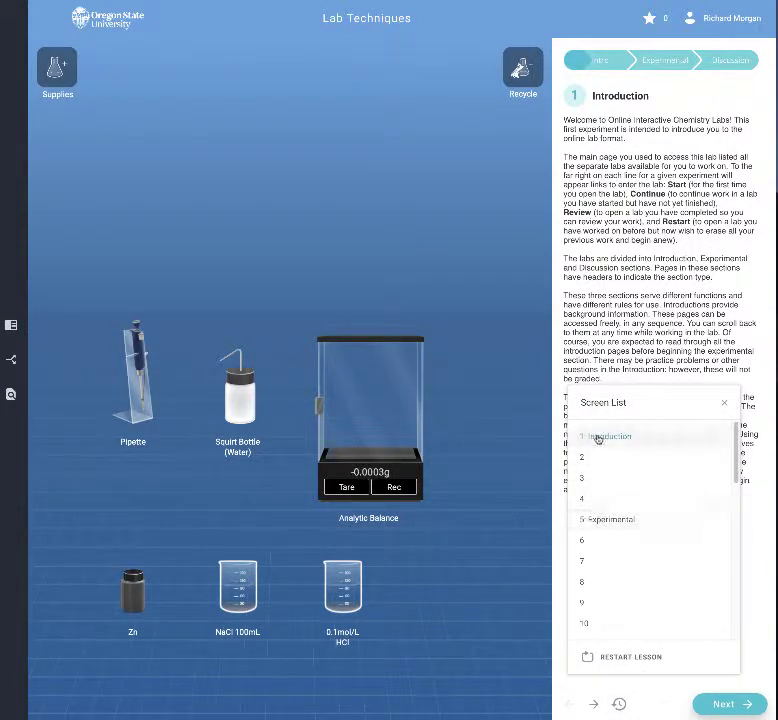
click(724, 405)
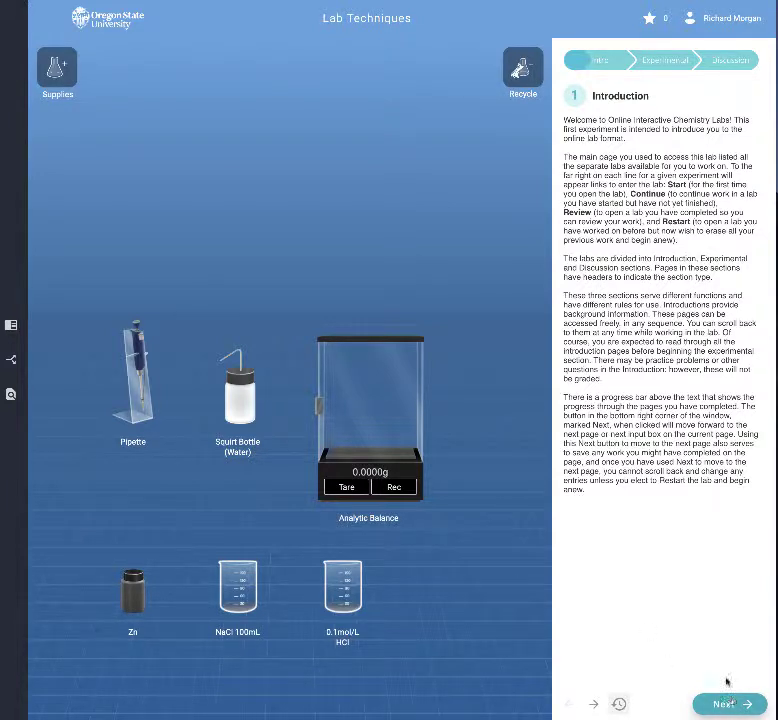
Open the supplies cabinet briefly, then close it so only the bench equipment shows
click(57, 67)
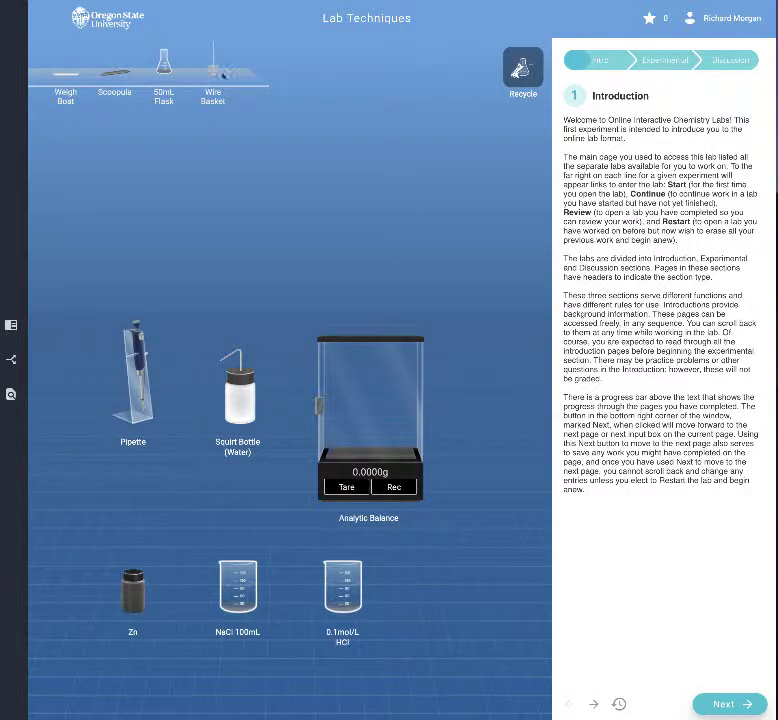
click(311, 131)
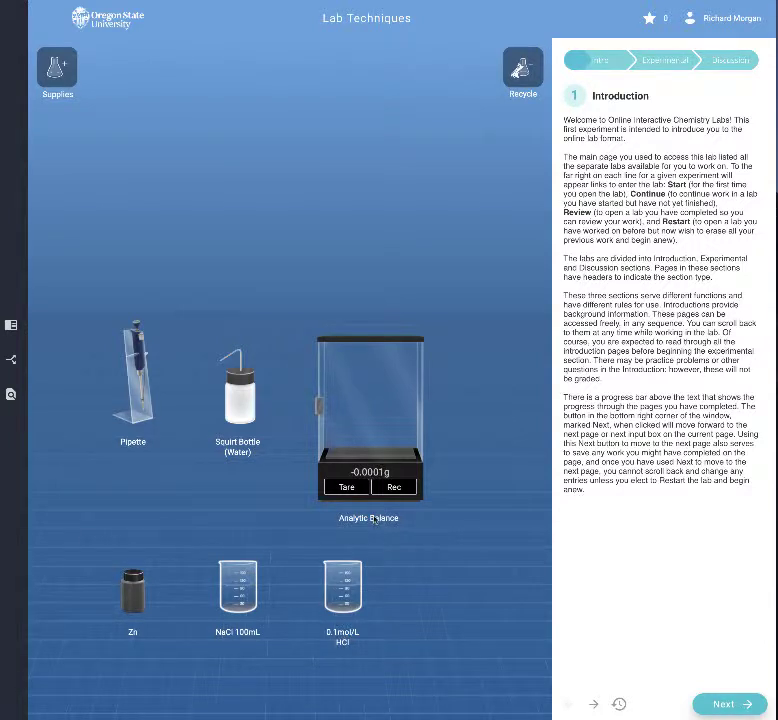
Place a wire basket beside the balance, name it 'Basket 1', and nudge it right
click(45, 62)
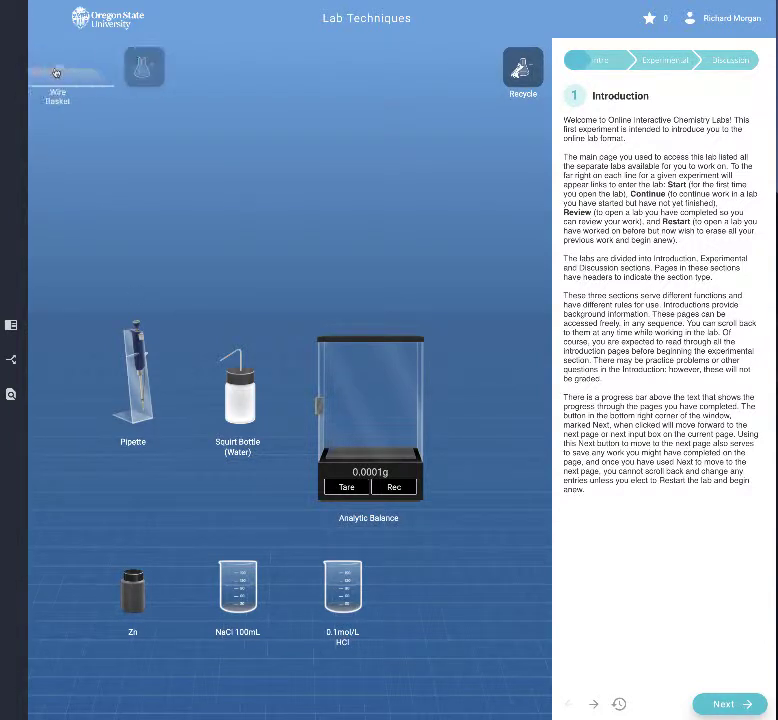
drag(213, 71, 470, 540)
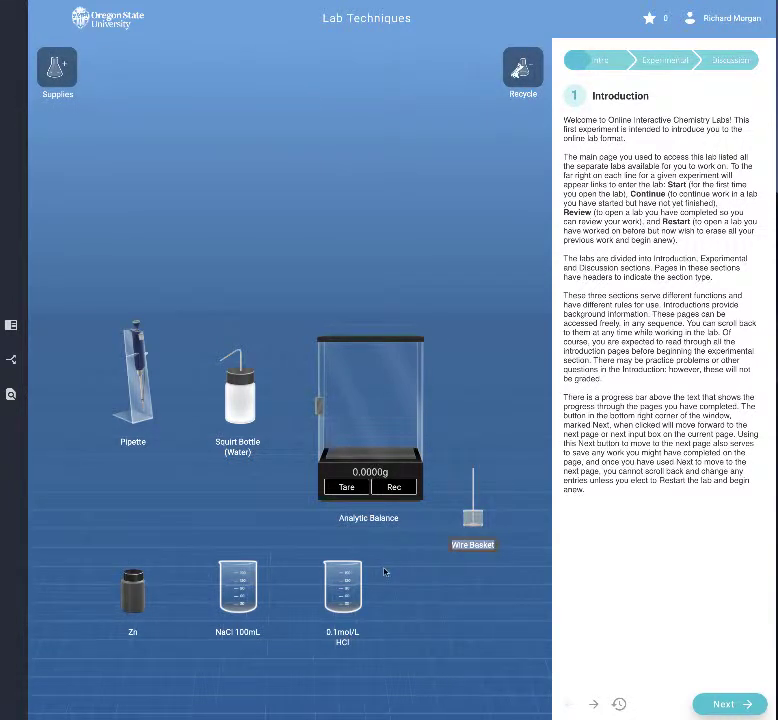
double_click(476, 544)
text(Basket 1)
key(Return)
drag(469, 514, 490, 425)
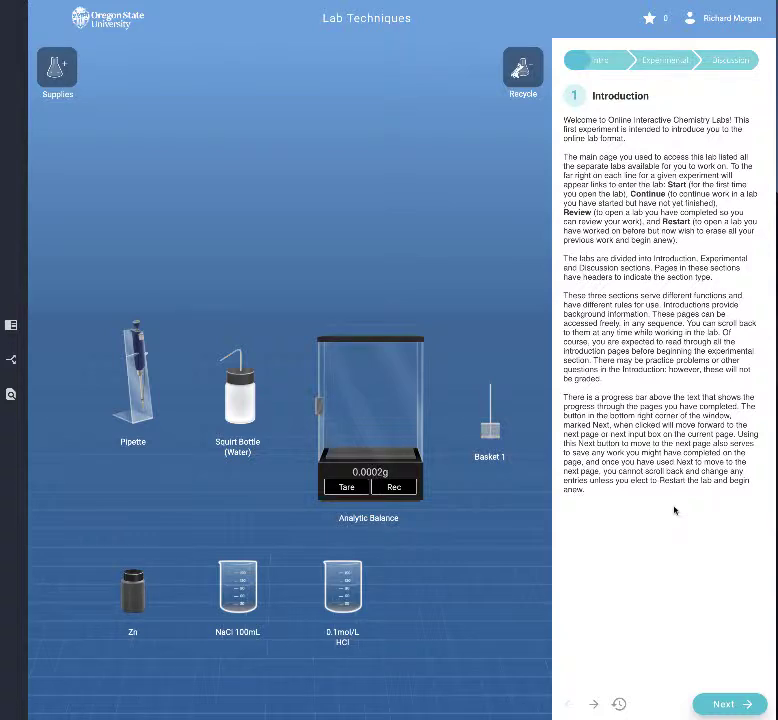
Page through to Introduction page 4, highlighting the answer-attempts paragraph along the way
click(731, 703)
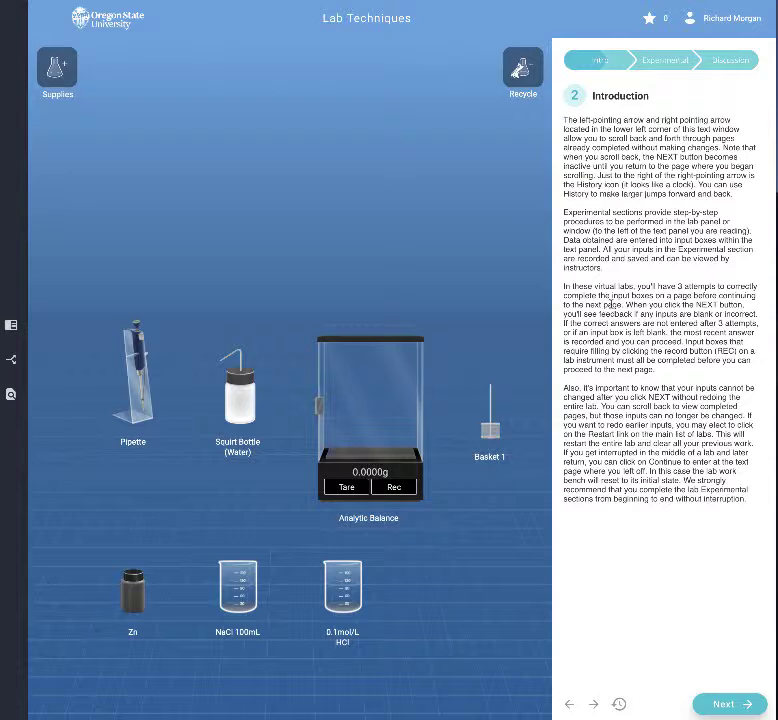
drag(564, 286, 709, 342)
click(724, 704)
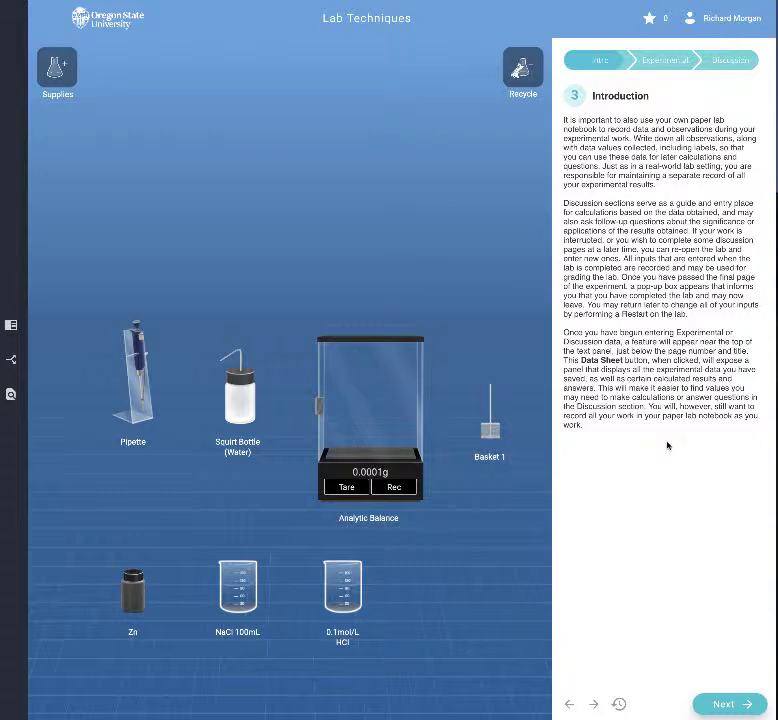
click(712, 703)
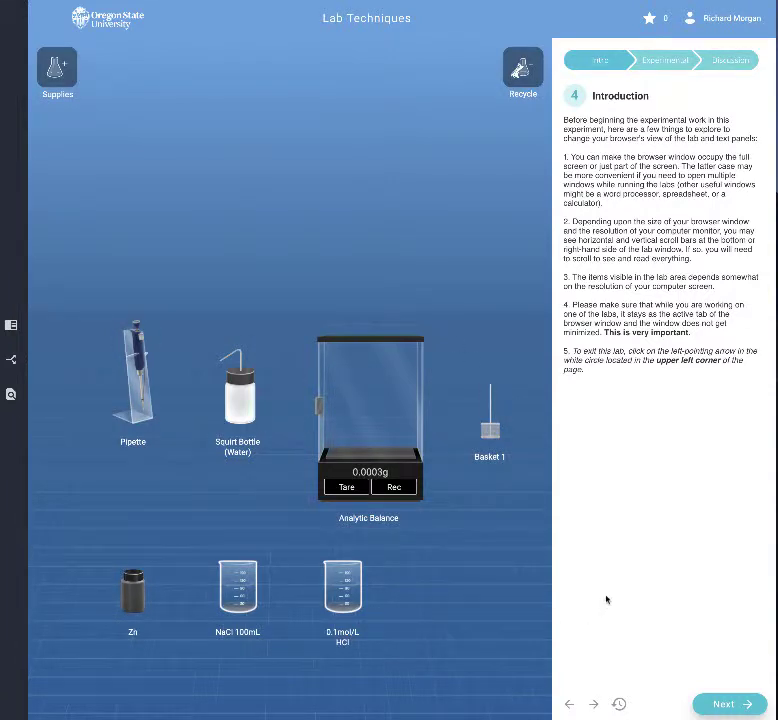
Go to Experimental page 5 and check the Data Sheet, which has no recorded data yet
click(716, 704)
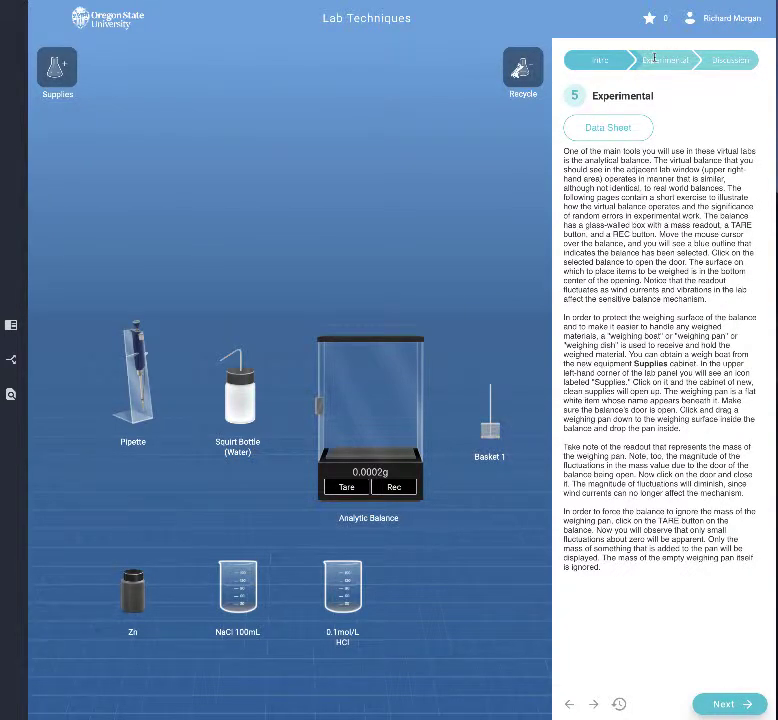
click(609, 127)
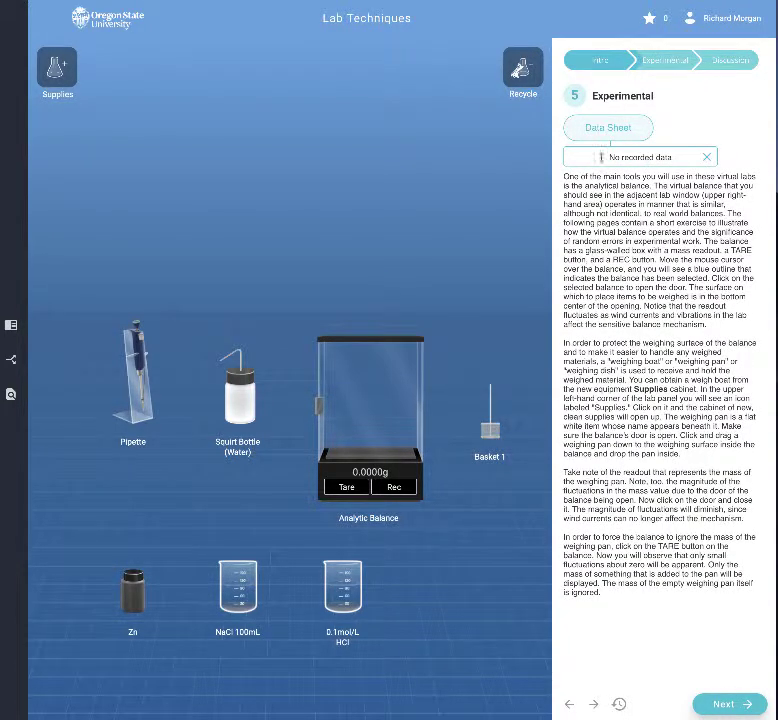
click(660, 157)
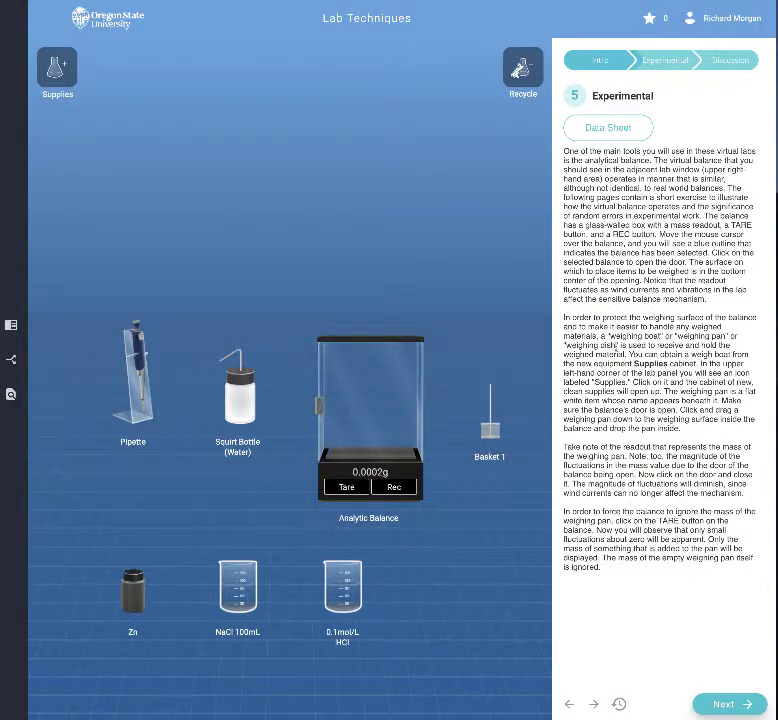
Open the supplies cabinet and advance to Experimental page 7
click(57, 67)
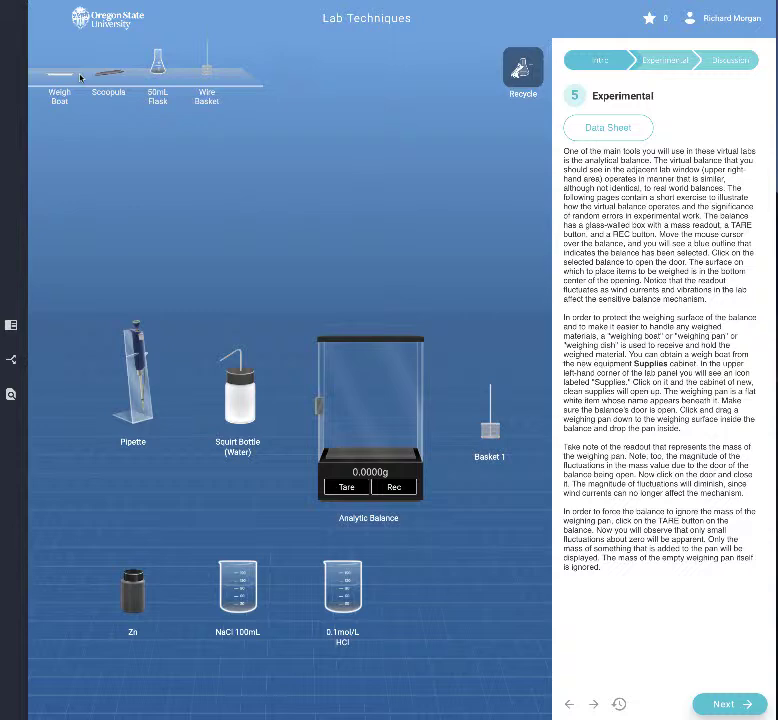
click(716, 705)
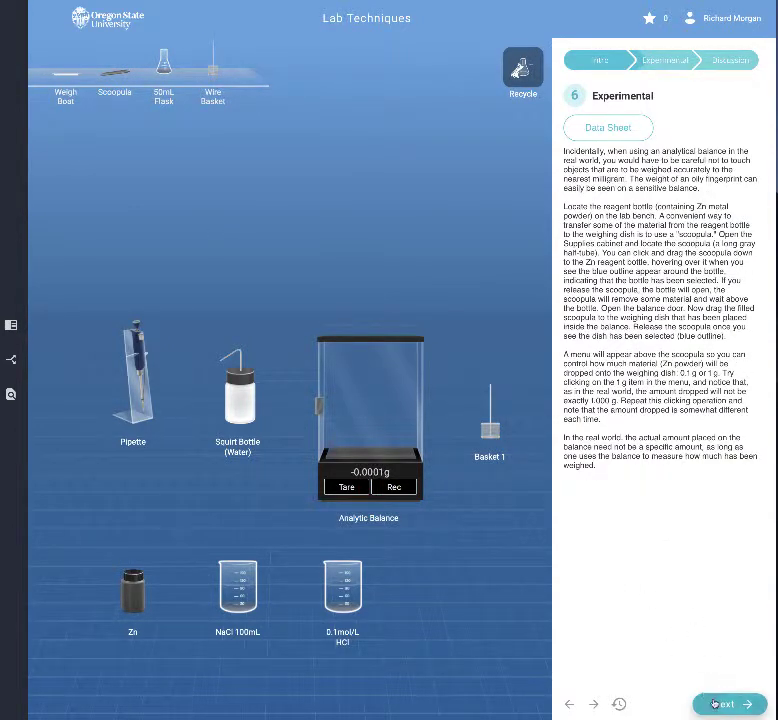
click(714, 704)
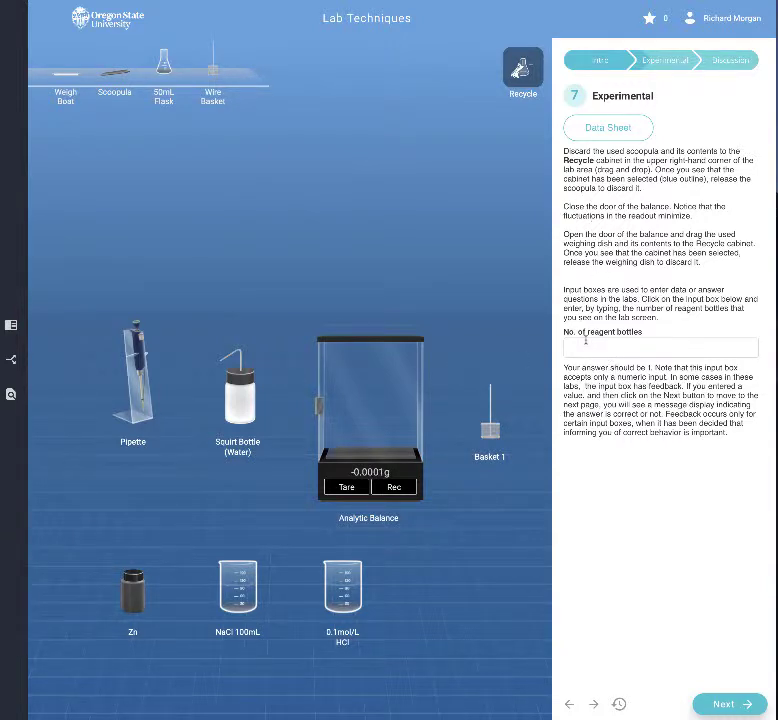
Answer 1 for the number of reagent bottles, check it, and move to page 8
click(585, 347)
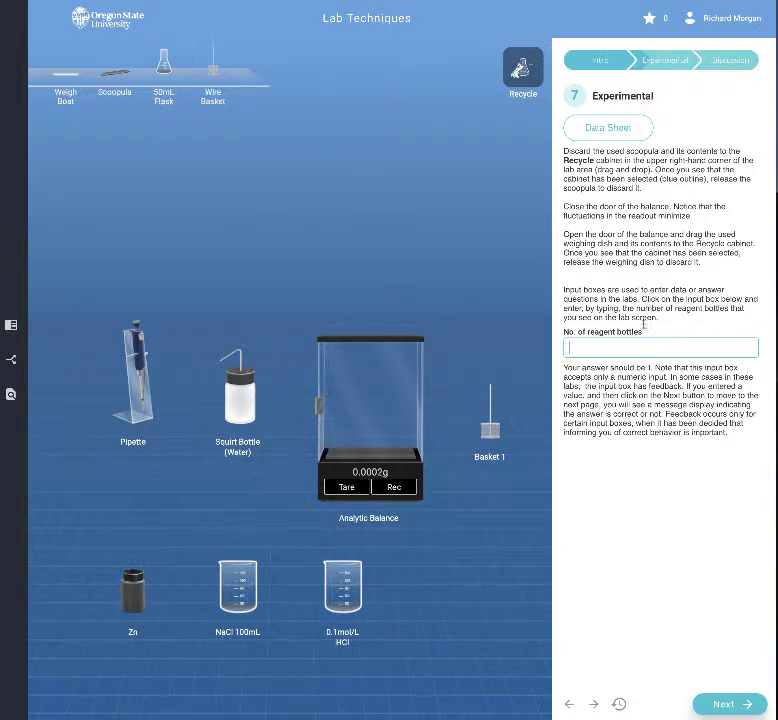
text(1)
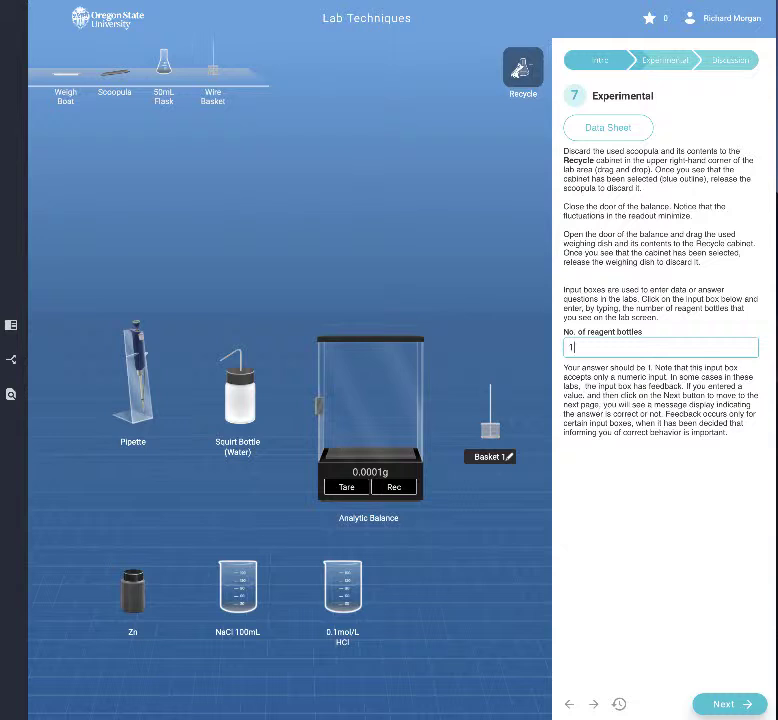
click(720, 704)
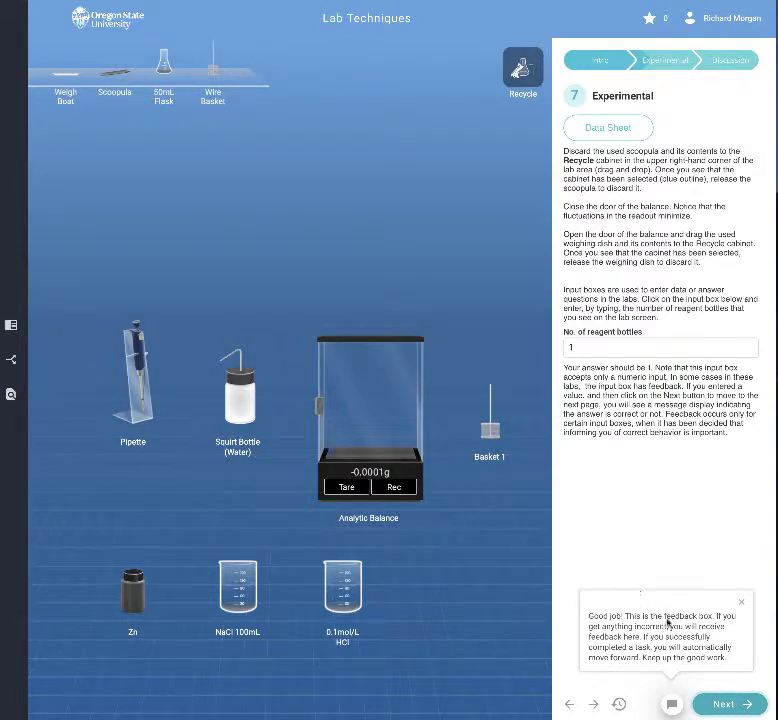
click(720, 704)
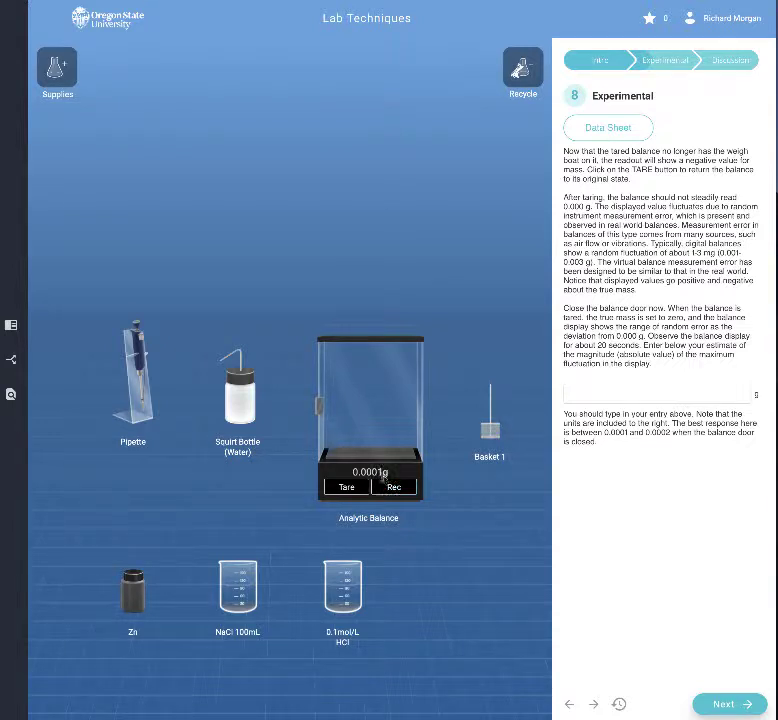
Answer .0002 g as the balance fluctuation, reach page 9, and open the balance door and supplies
click(600, 398)
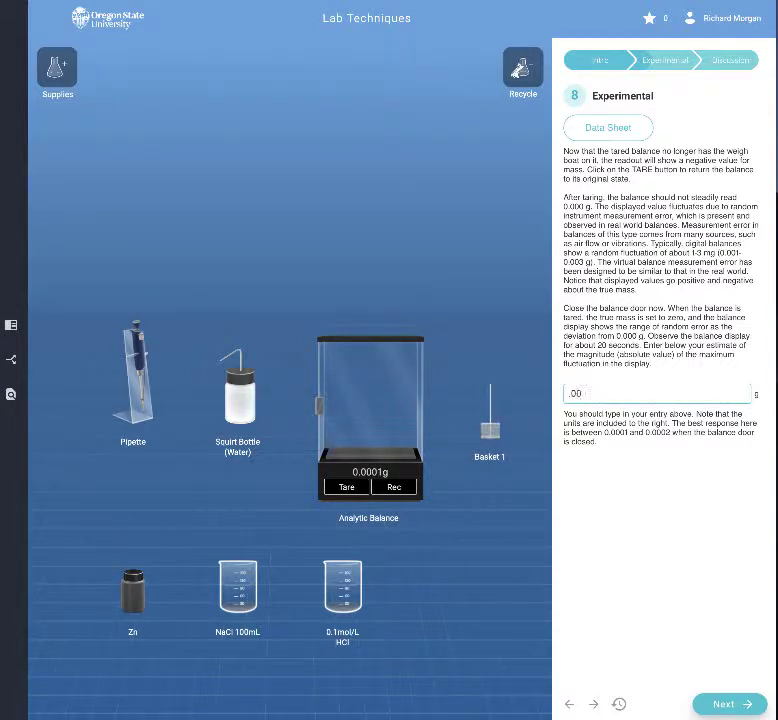
text(.0002)
click(705, 705)
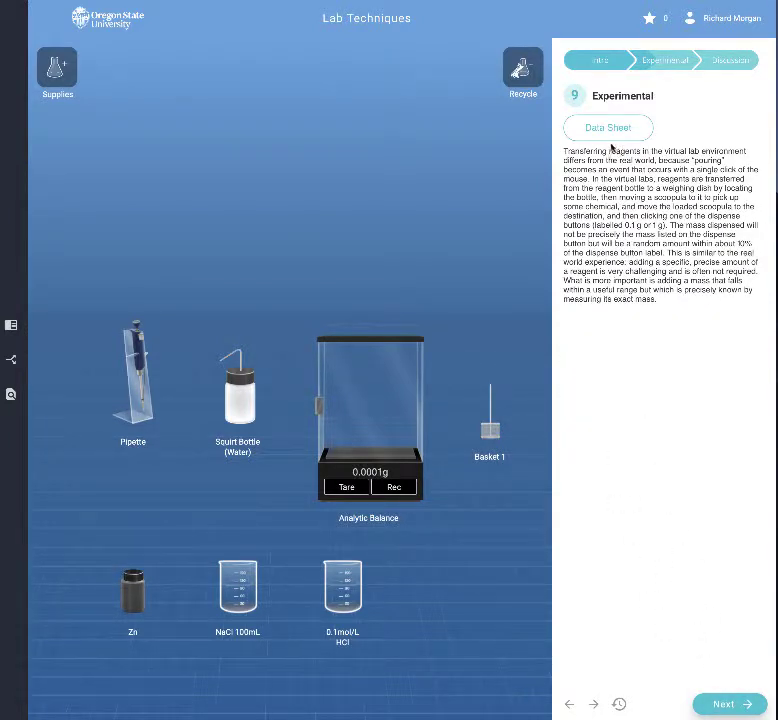
click(338, 455)
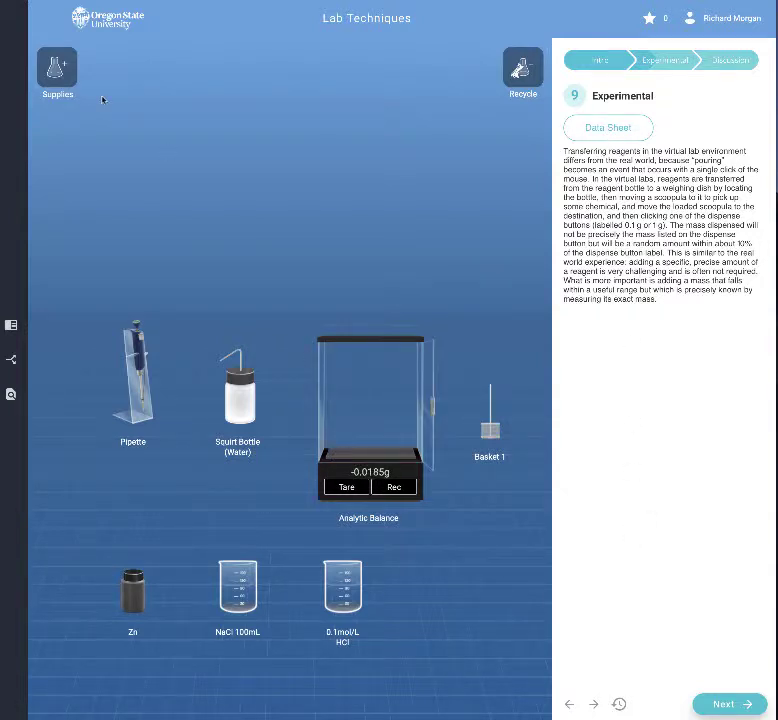
click(43, 75)
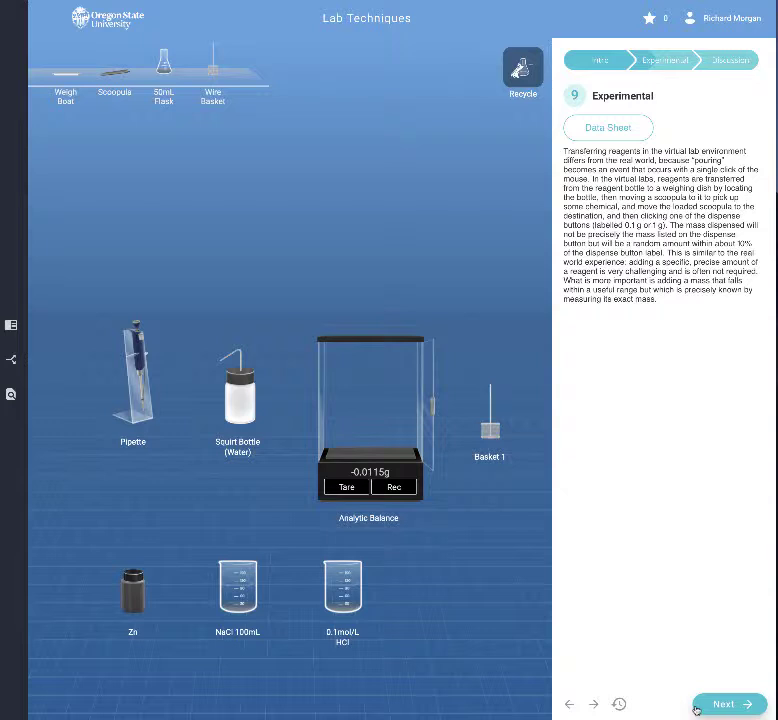
Go to Experimental page 10 and put a weigh boat on the balance
click(730, 702)
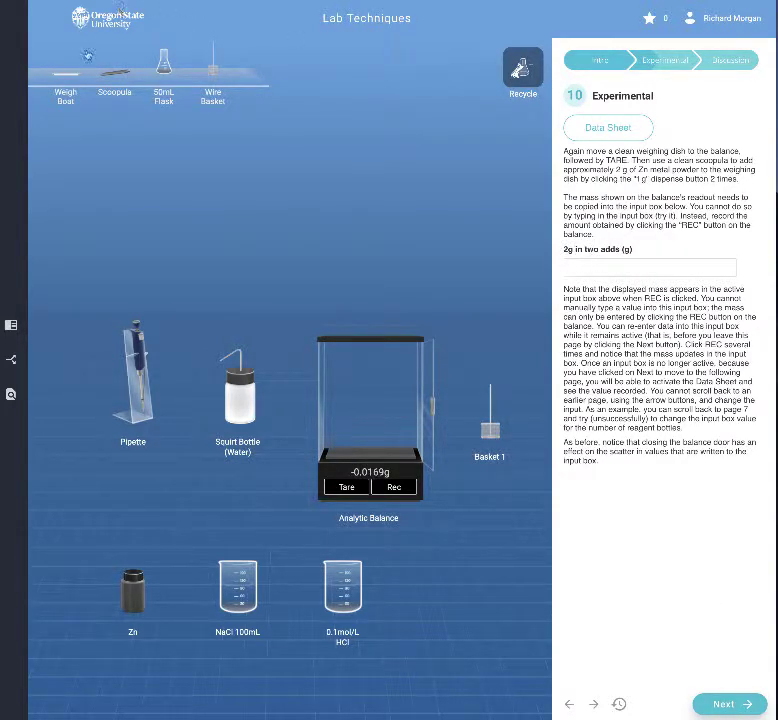
drag(65, 70, 373, 447)
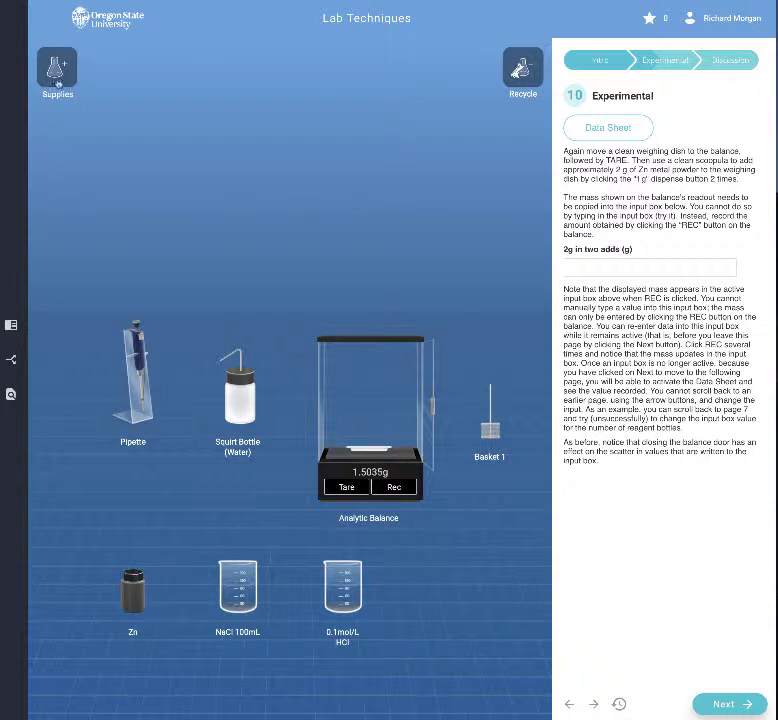
click(50, 60)
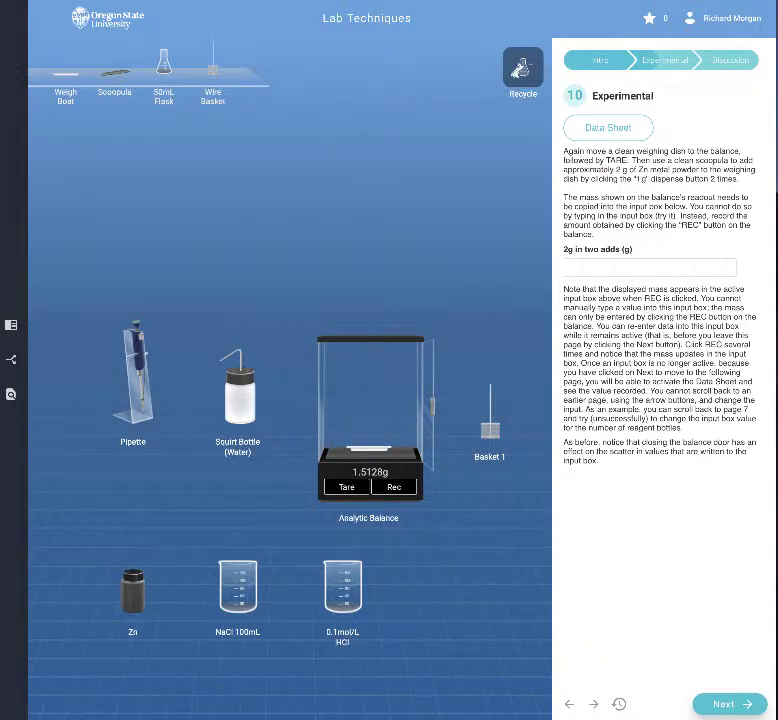
Shake two 1 g portions of zinc onto the weigh boat, then close the balance door
drag(151, 567, 145, 572)
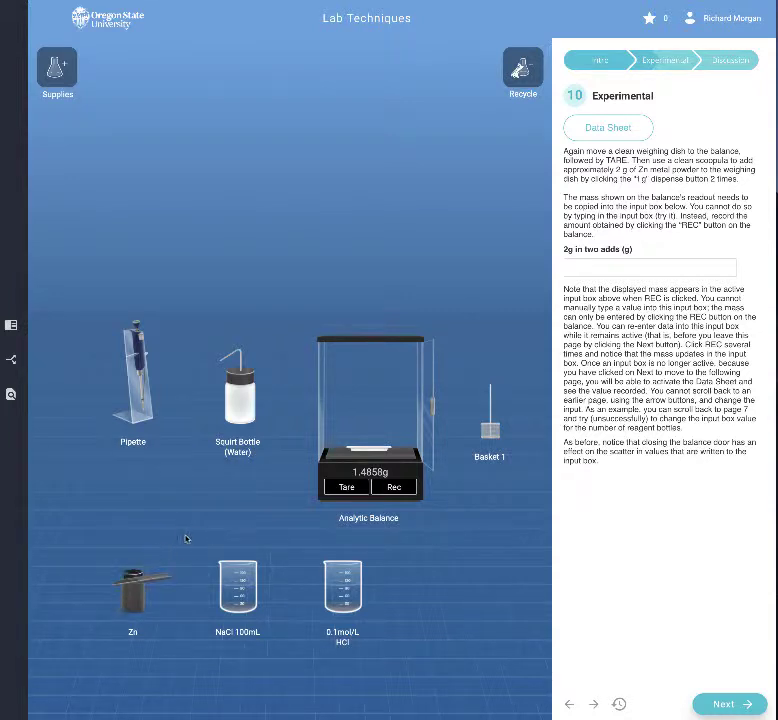
drag(148, 570, 384, 443)
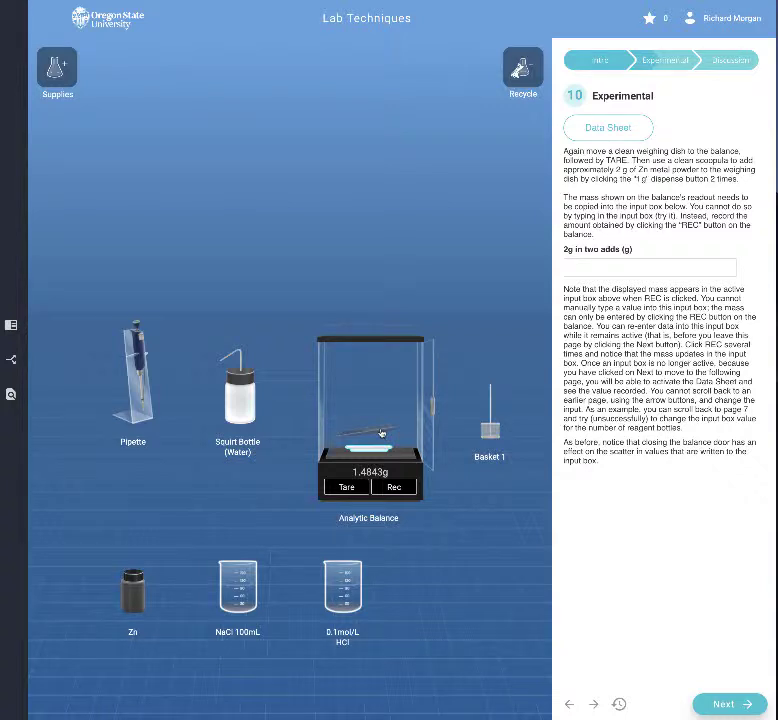
click(381, 432)
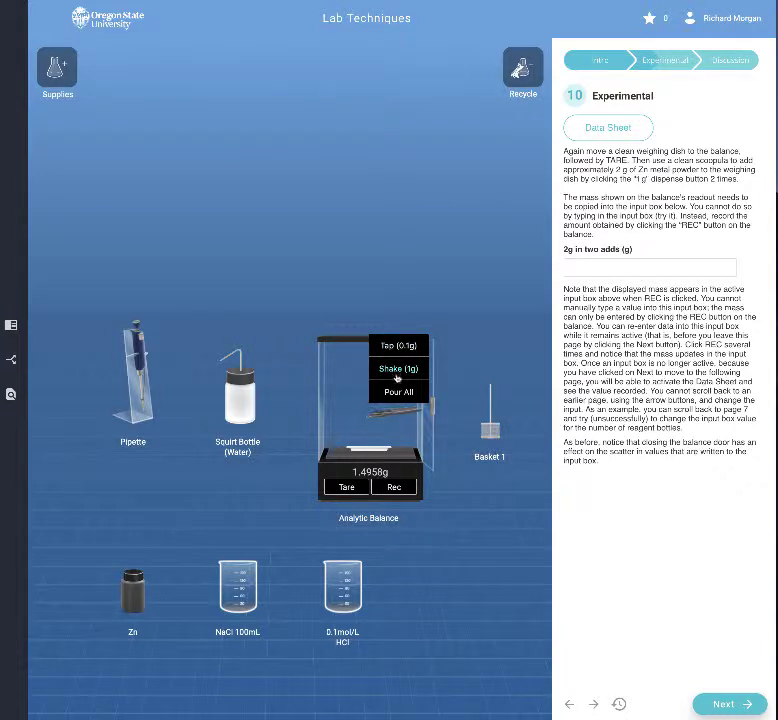
click(398, 368)
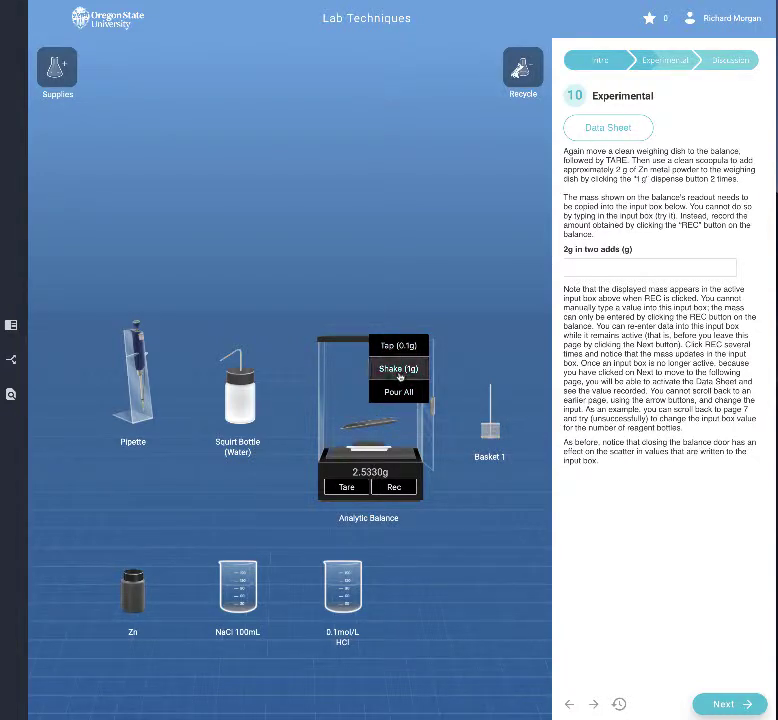
click(369, 425)
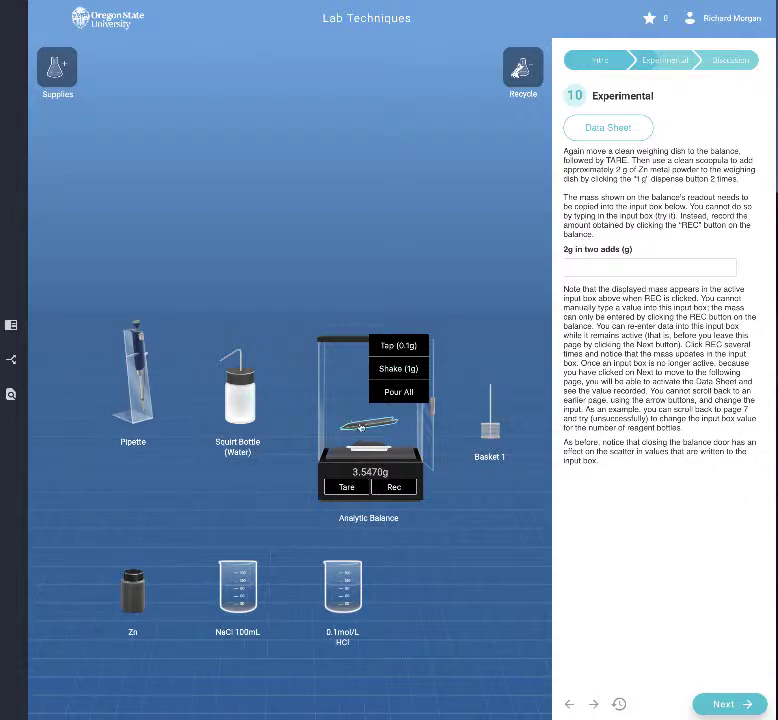
click(398, 436)
click(425, 440)
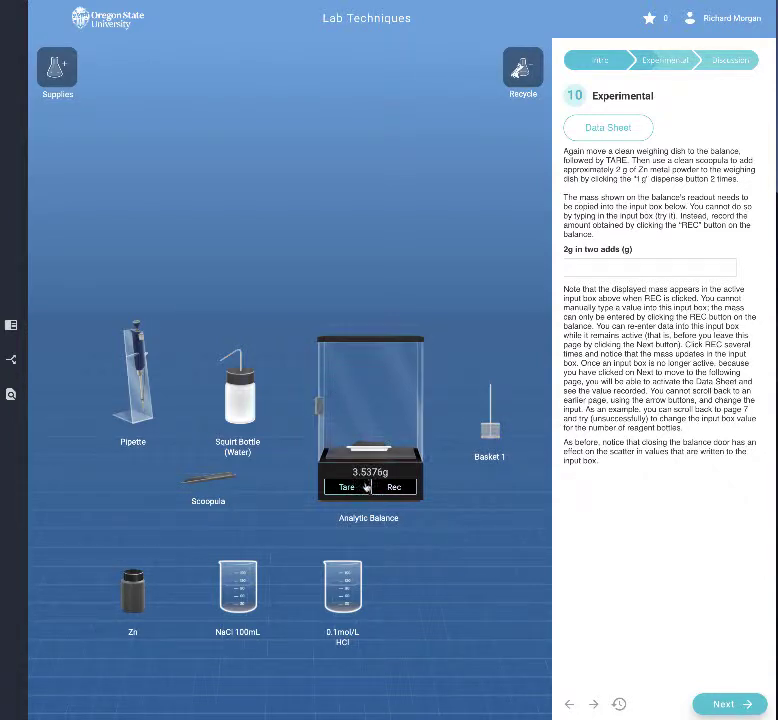
Discard the zinc-filled weigh boat, place a clean one on the balance, and tare it
click(369, 455)
drag(369, 450, 521, 66)
click(431, 458)
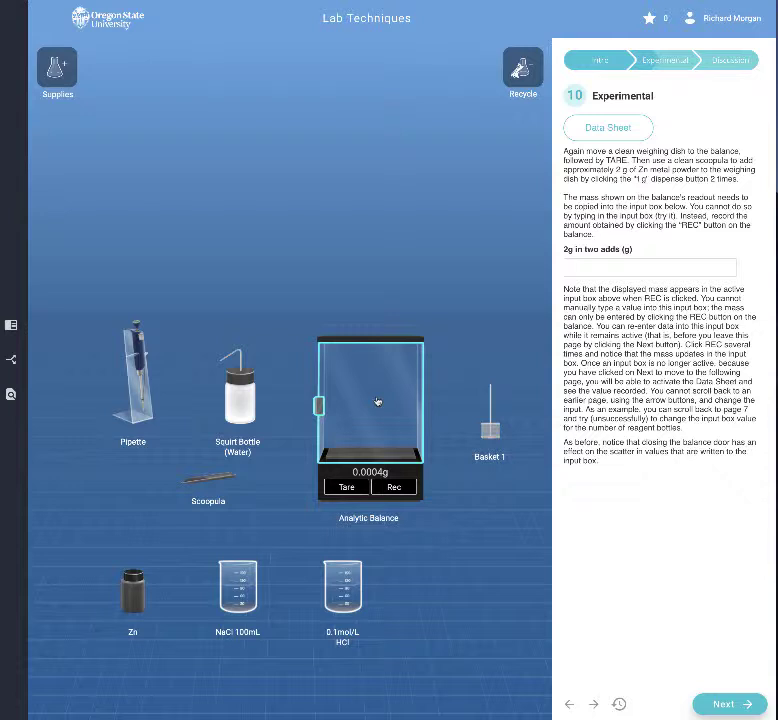
click(355, 436)
click(71, 86)
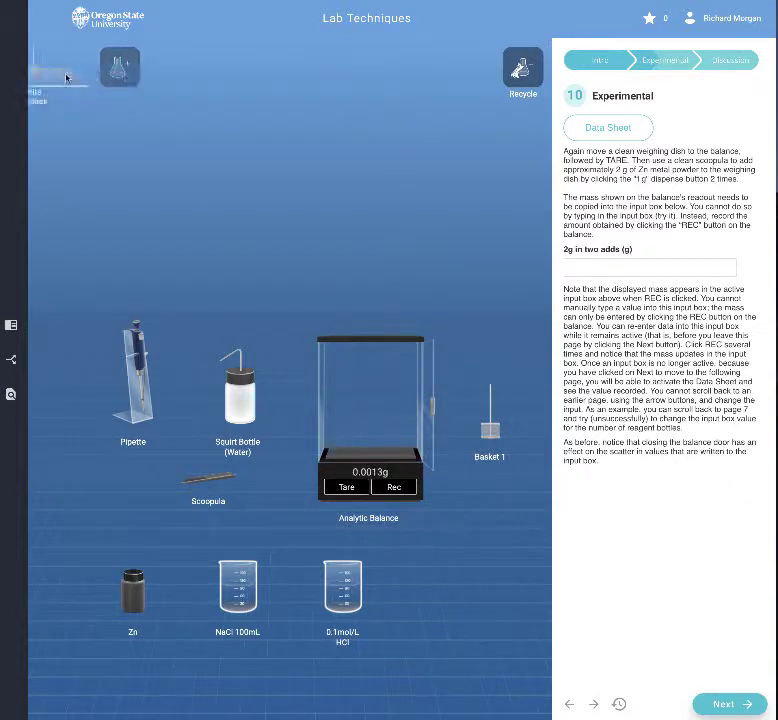
drag(370, 455, 370, 455)
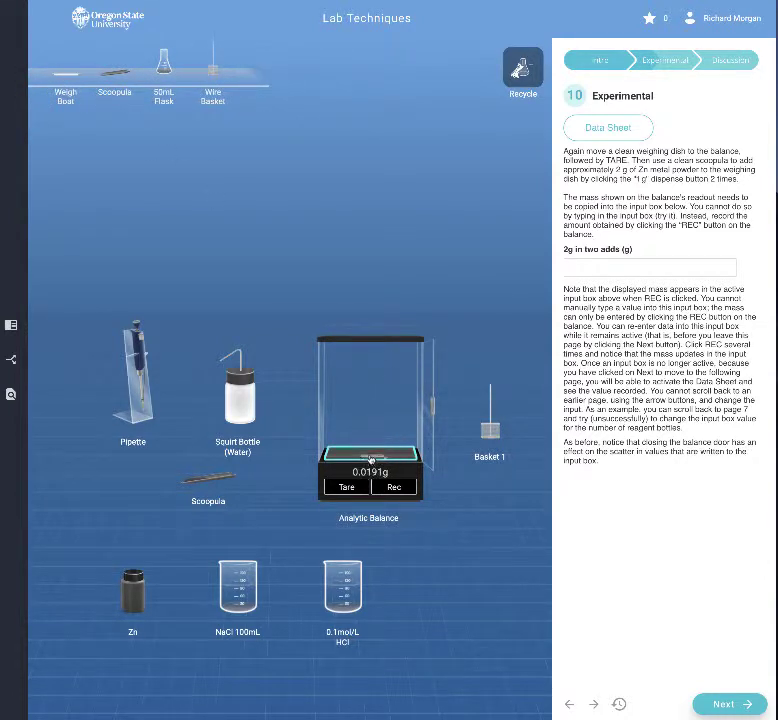
click(360, 430)
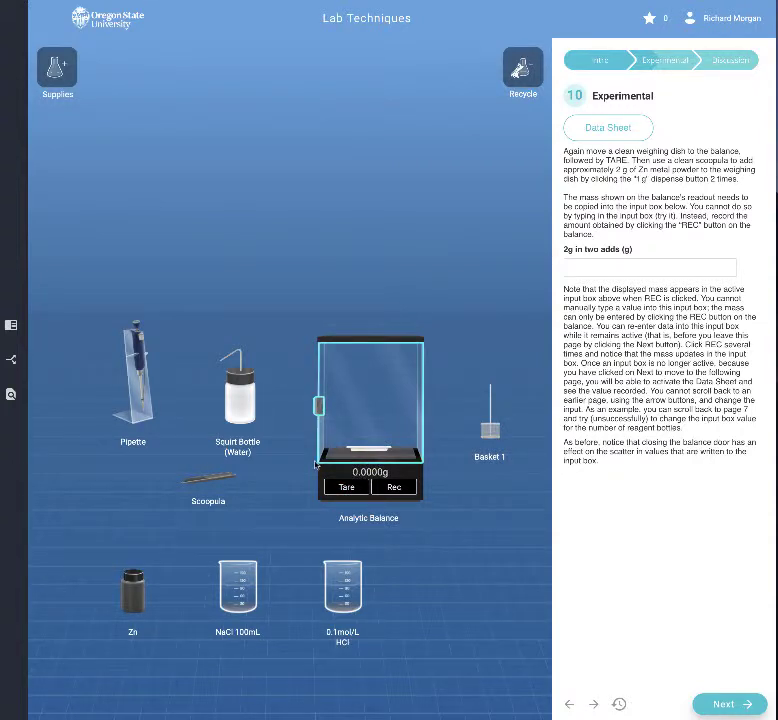
Shake zinc onto the dish, close the door, record 1.9401 g and advance to step 11
click(315, 463)
drag(208, 478, 373, 442)
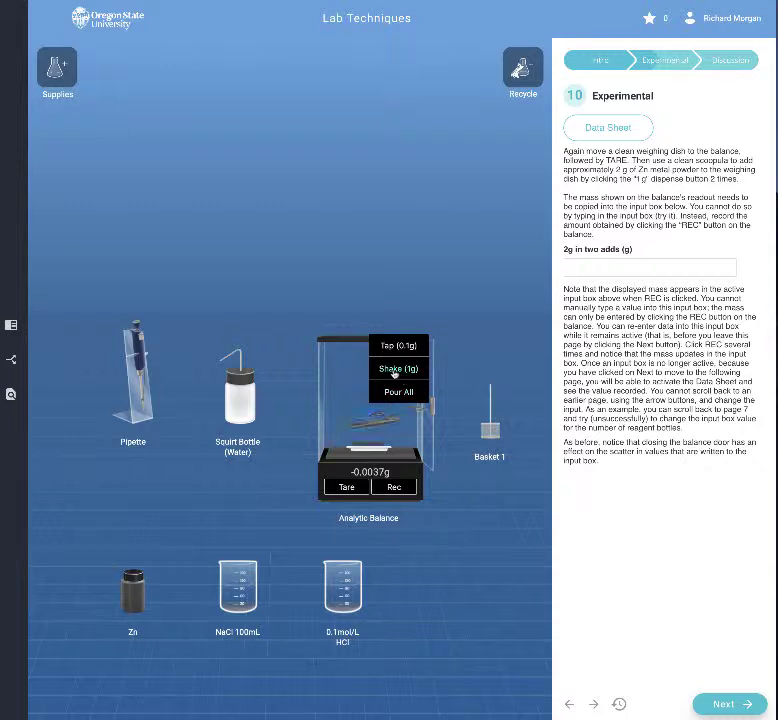
click(395, 370)
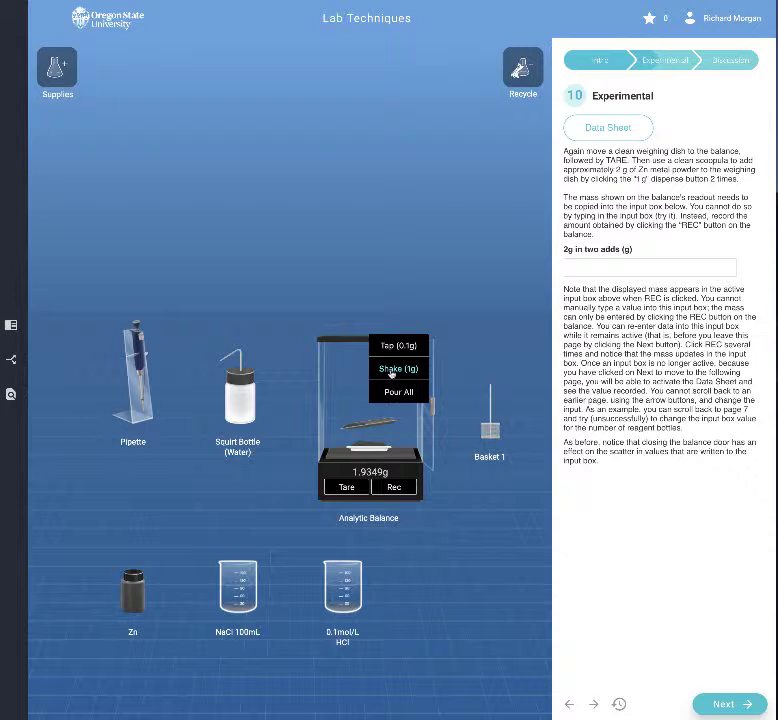
drag(372, 406, 137, 505)
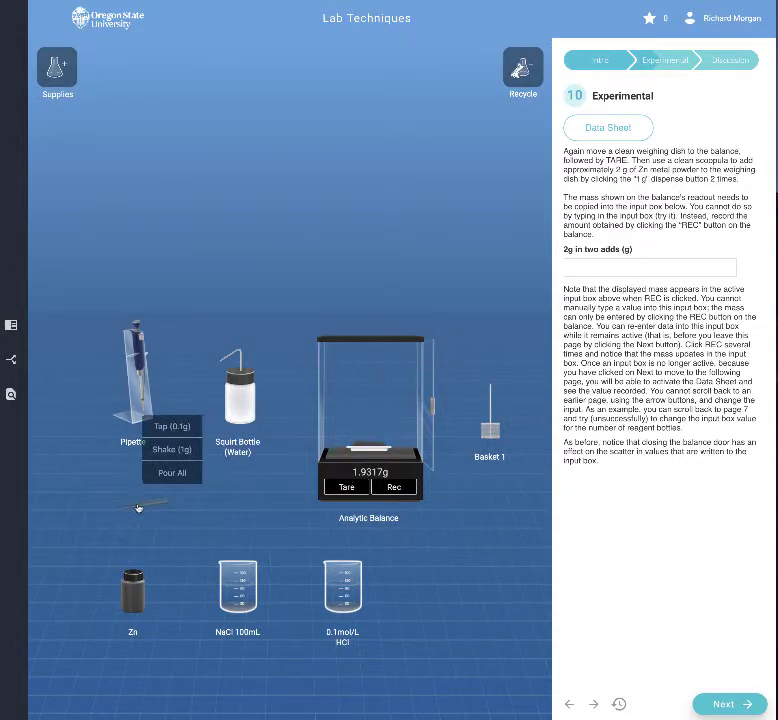
click(426, 458)
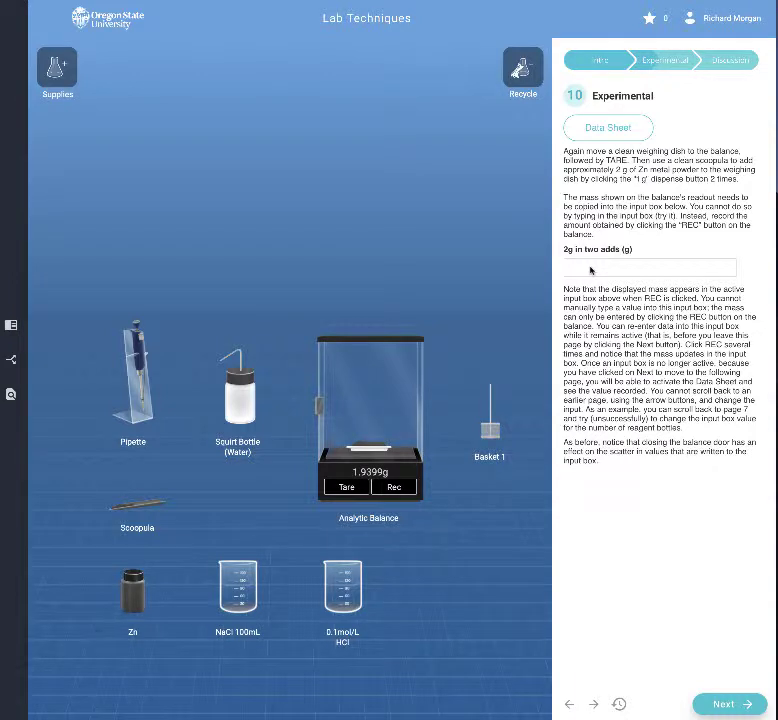
click(394, 487)
click(716, 704)
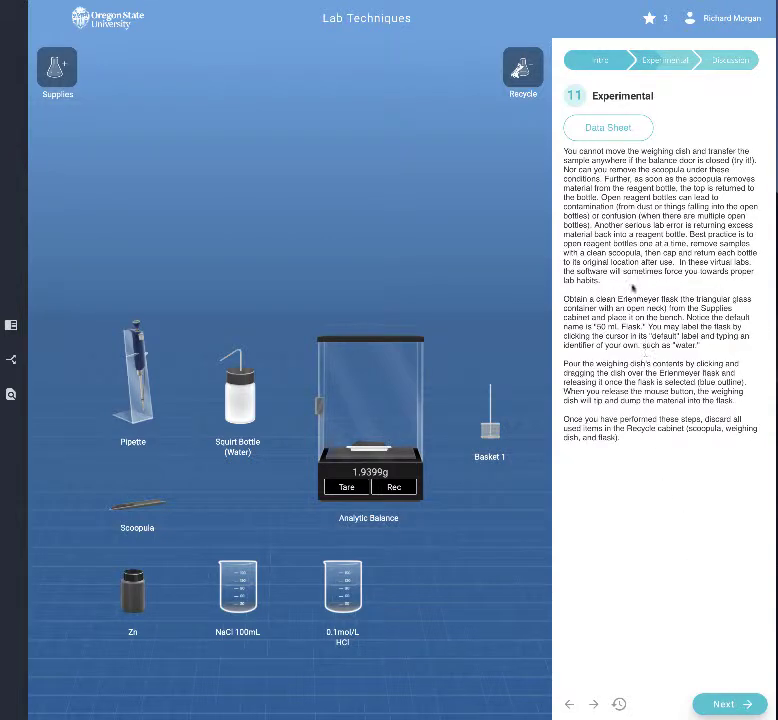
Advance a step, discard the used weigh boat, and tare the balance
click(710, 702)
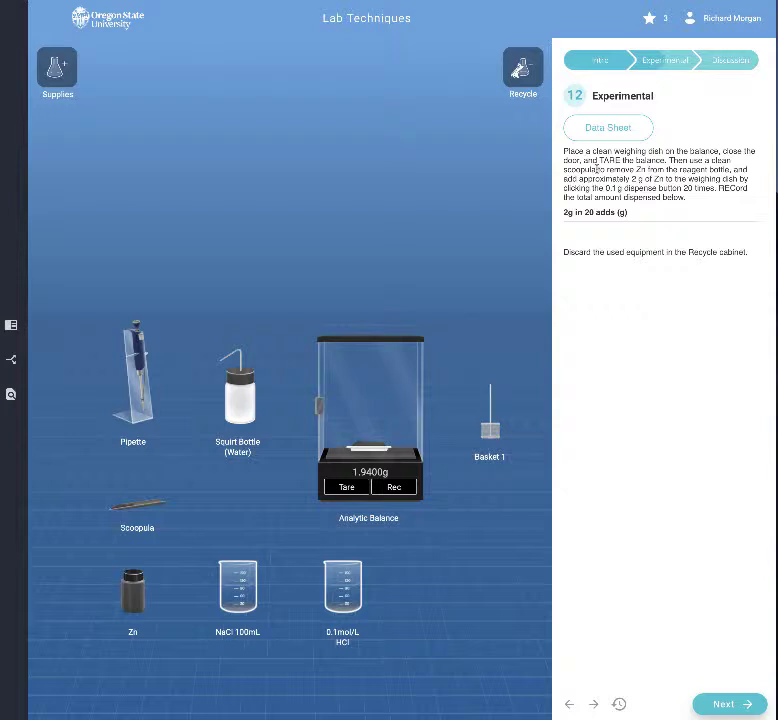
click(393, 394)
drag(366, 446, 521, 68)
click(338, 487)
click(318, 406)
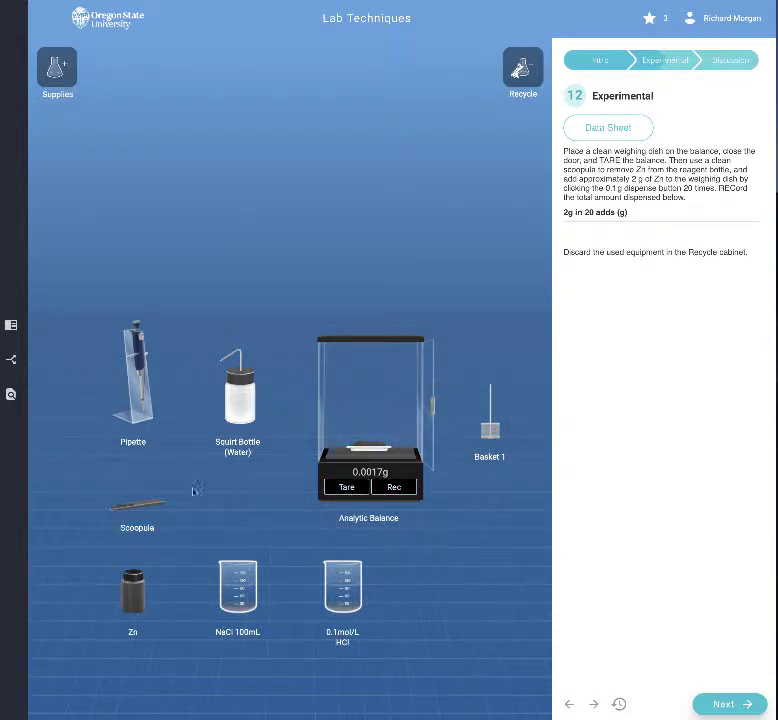
Add zinc to the dish in repeated 0.1 g taps with the scoopula
click(137, 505)
click(387, 432)
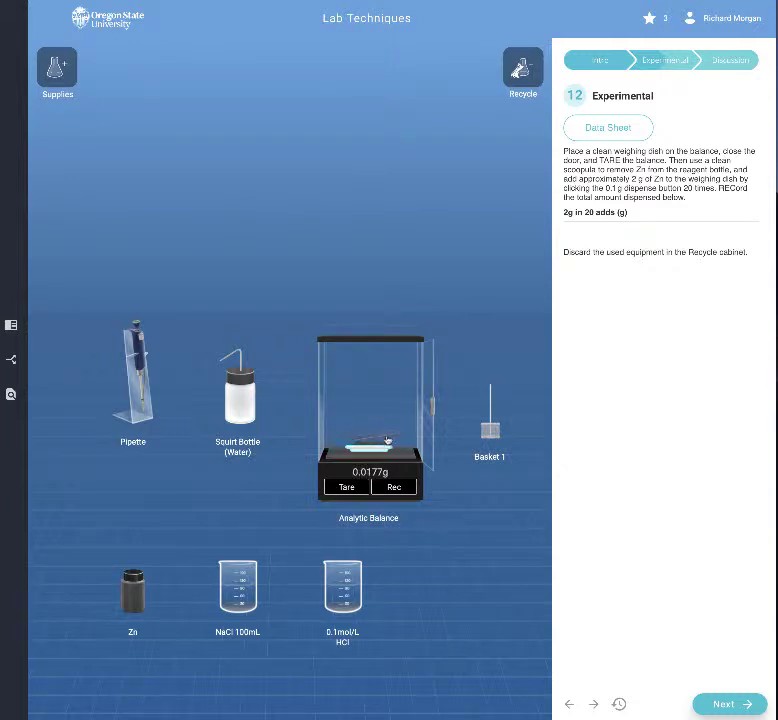
click(400, 440)
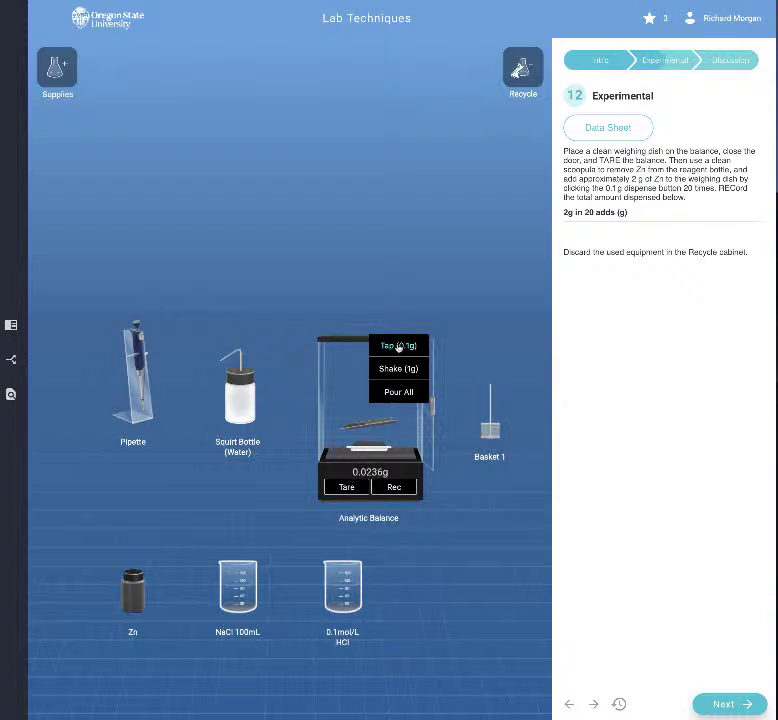
click(392, 347)
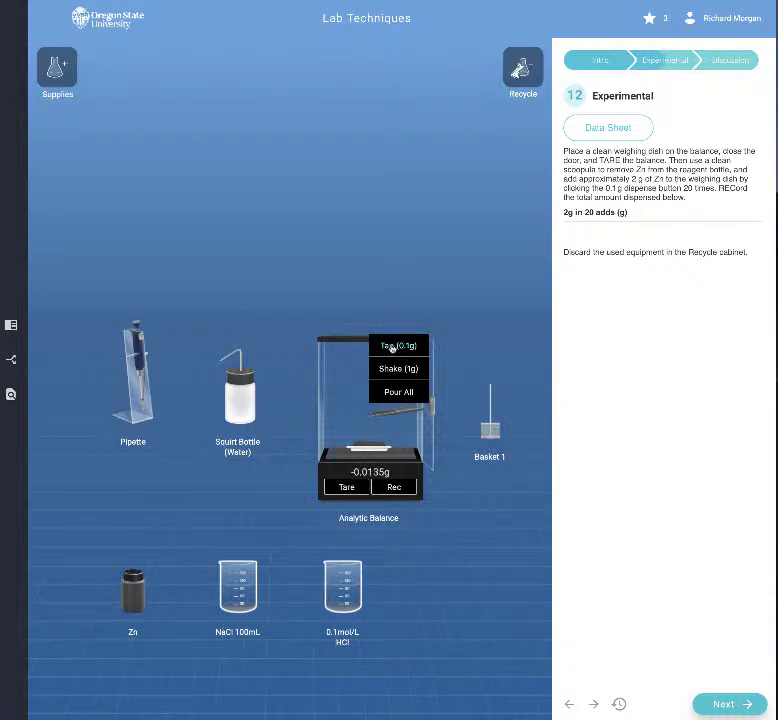
click(392, 347)
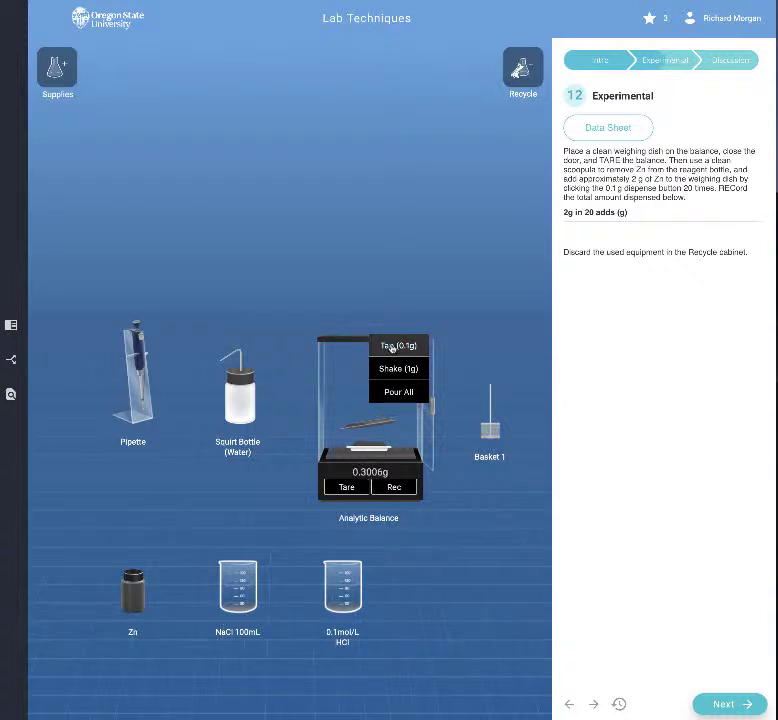
click(392, 347)
click(392, 347)
click(392, 347)
click(392, 347)
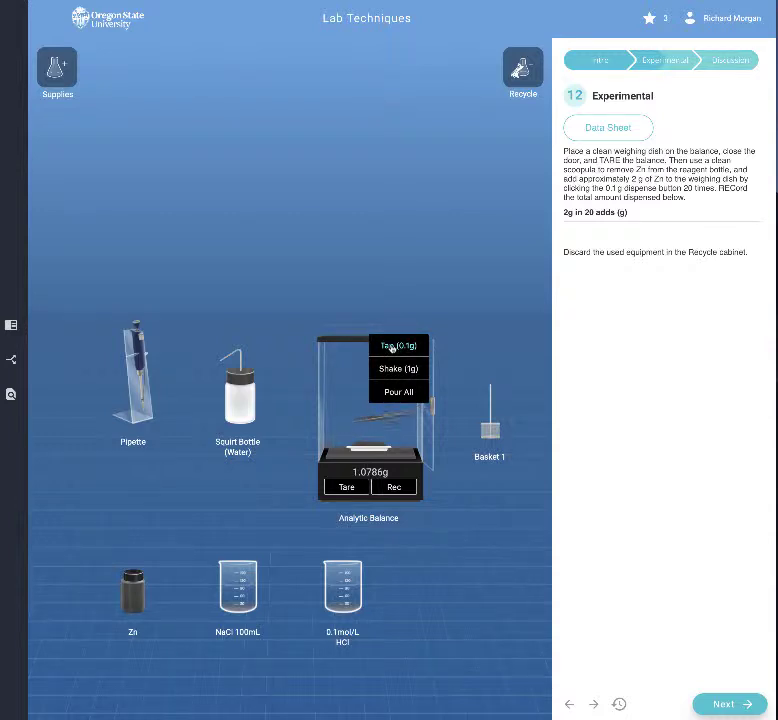
click(392, 347)
click(392, 347)
click(392, 347)
click(392, 347)
click(392, 347)
click(392, 347)
click(392, 347)
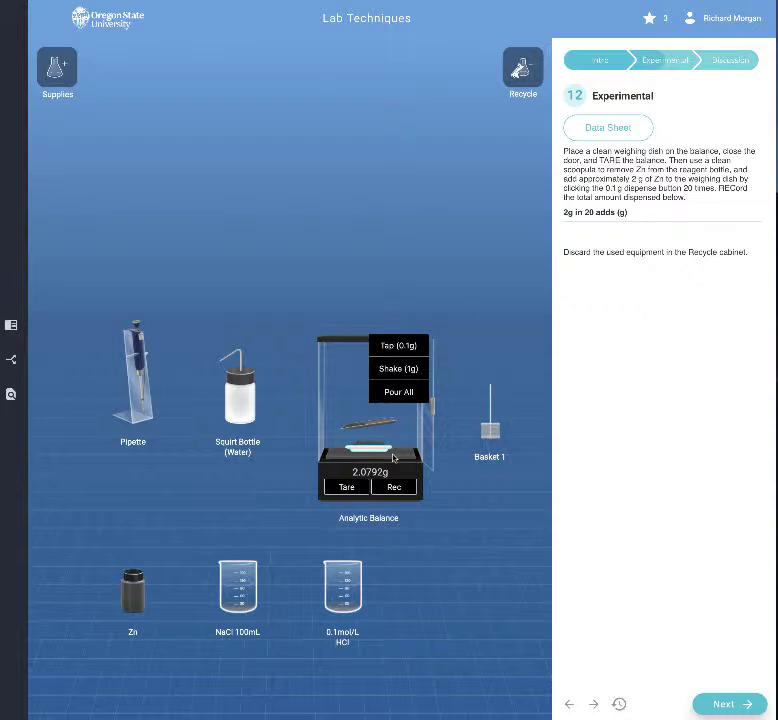
Close the balance door, record 2.0918 g, advance to step 13, and view the data sheet
click(430, 404)
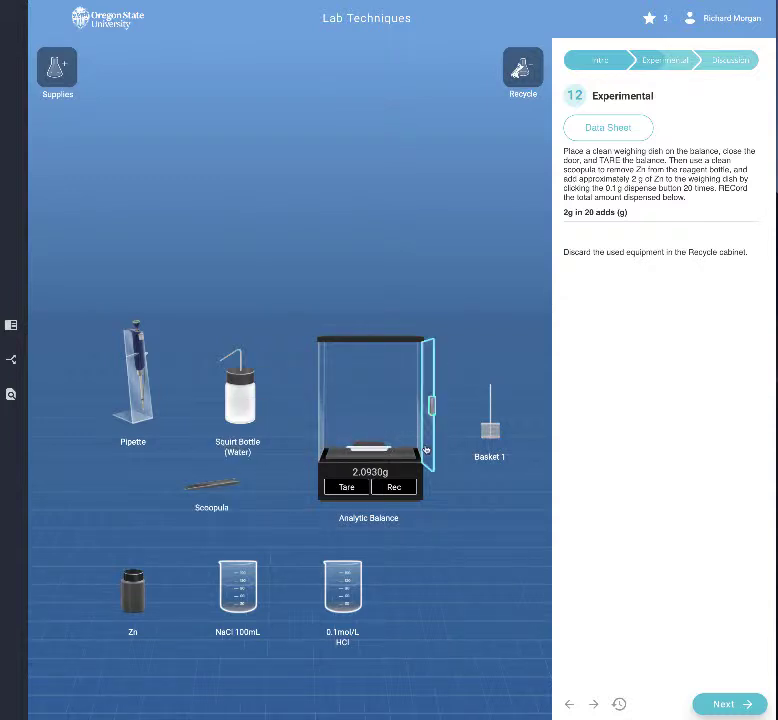
click(394, 487)
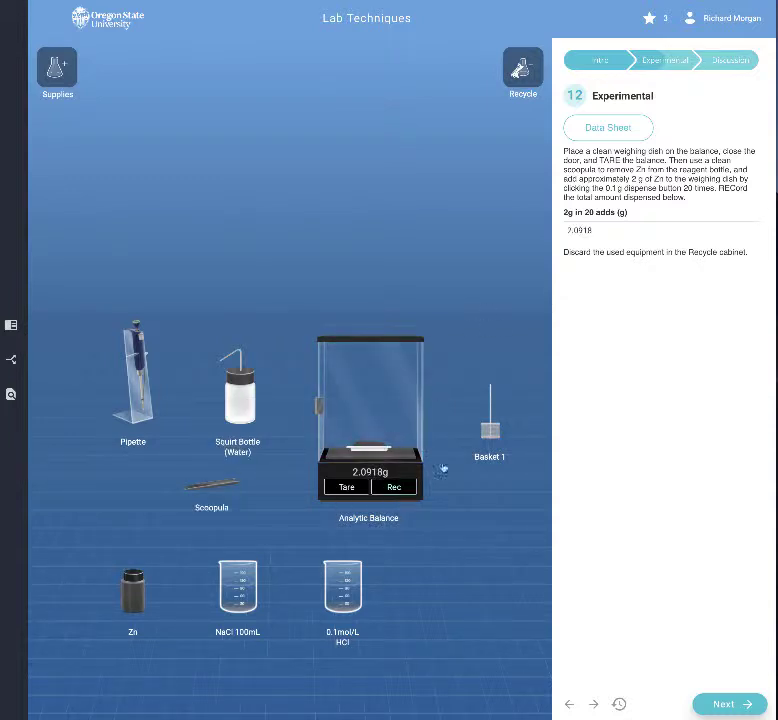
click(723, 705)
click(600, 128)
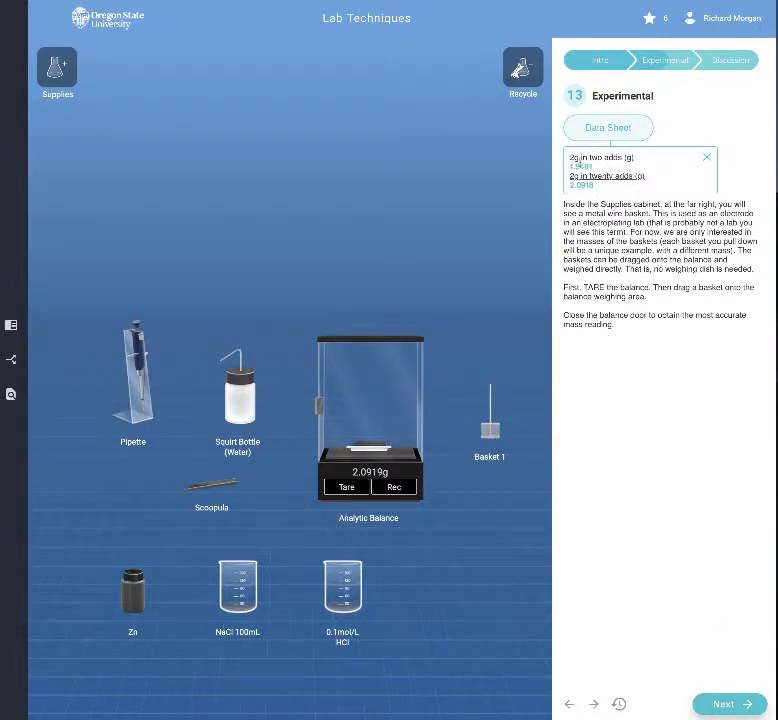
Recycle the weighing dish and set three more wire baskets on the bench
click(707, 158)
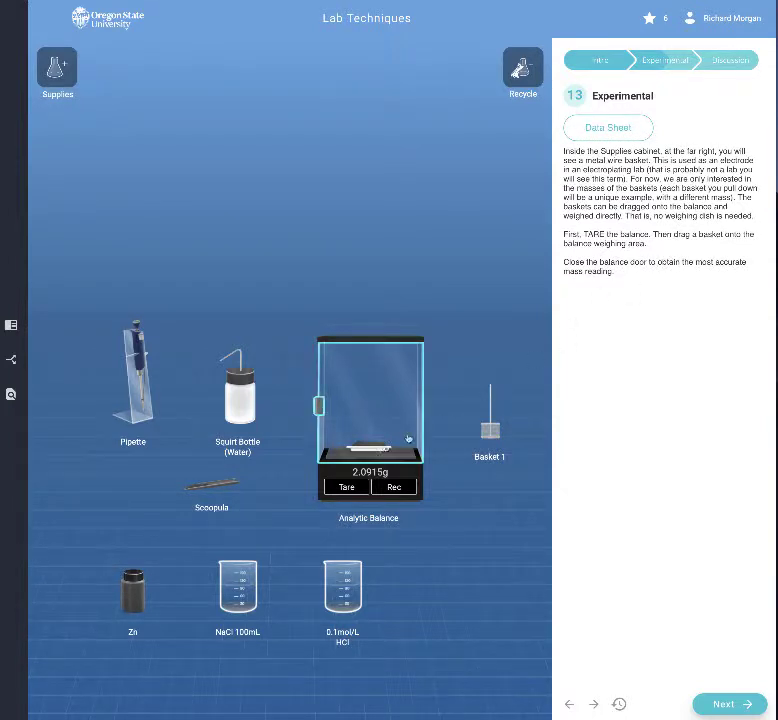
click(368, 452)
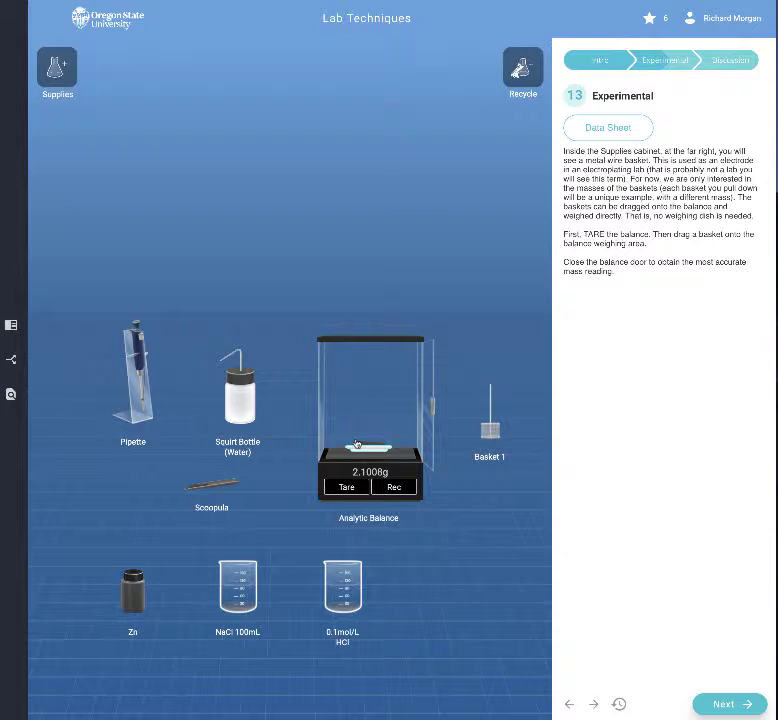
drag(357, 444, 522, 70)
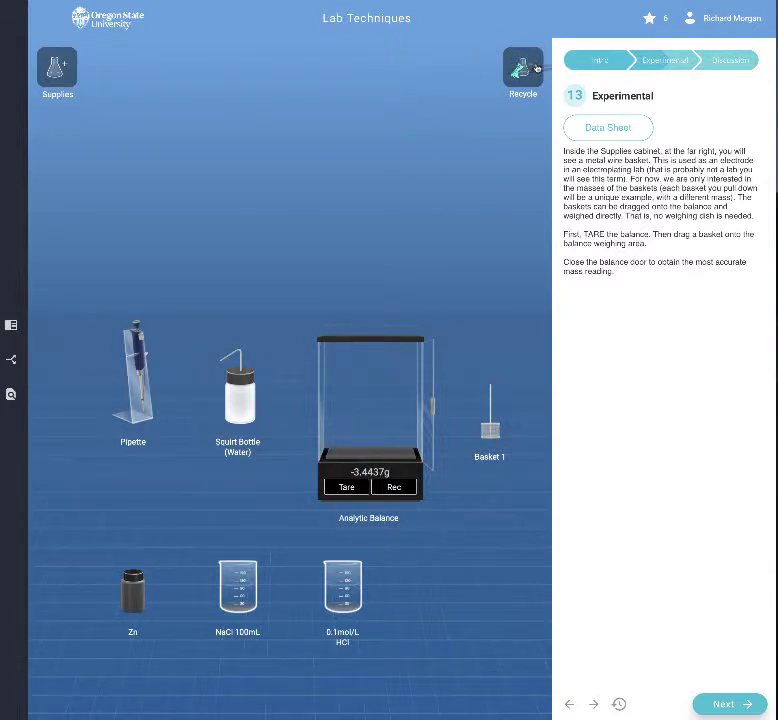
click(57, 67)
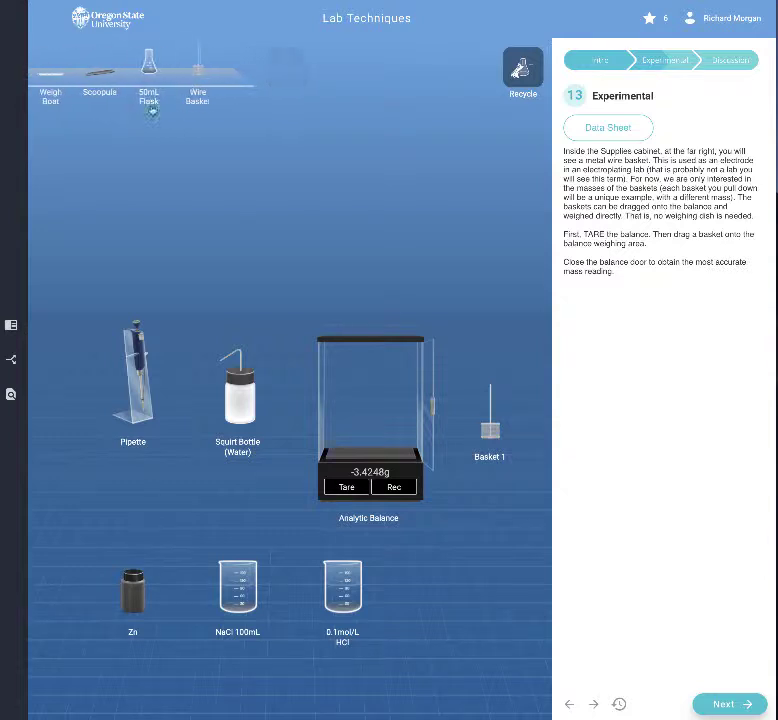
drag(218, 80, 82, 478)
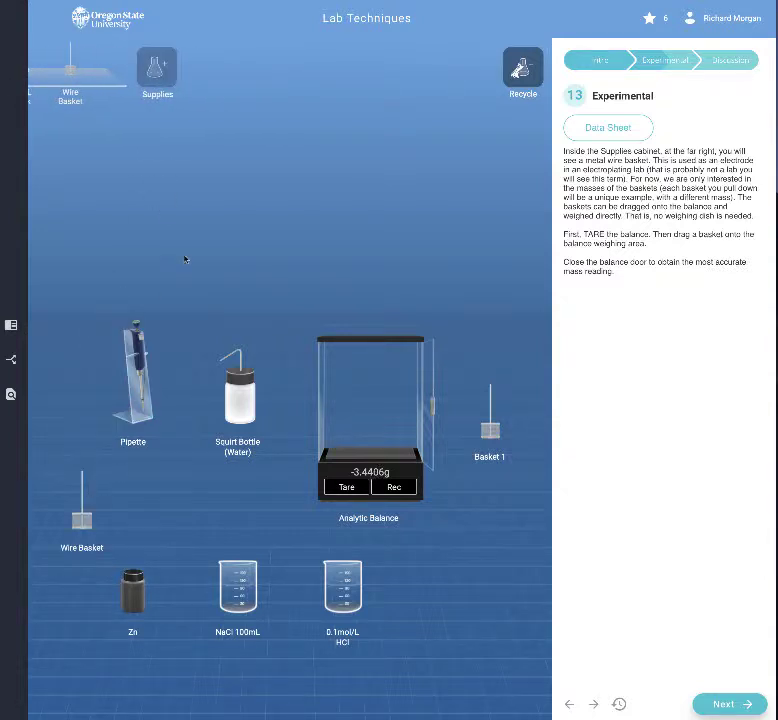
click(57, 67)
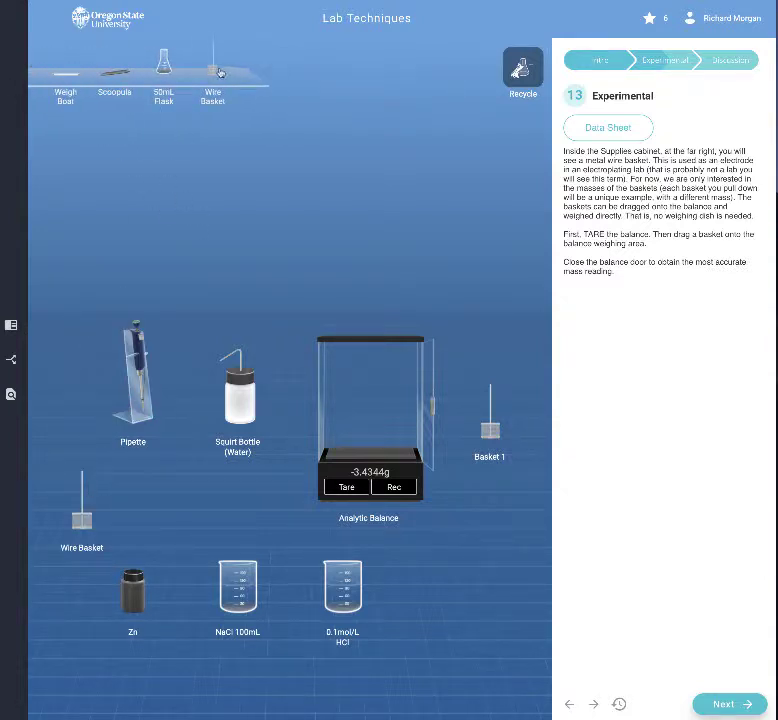
drag(220, 72, 137, 518)
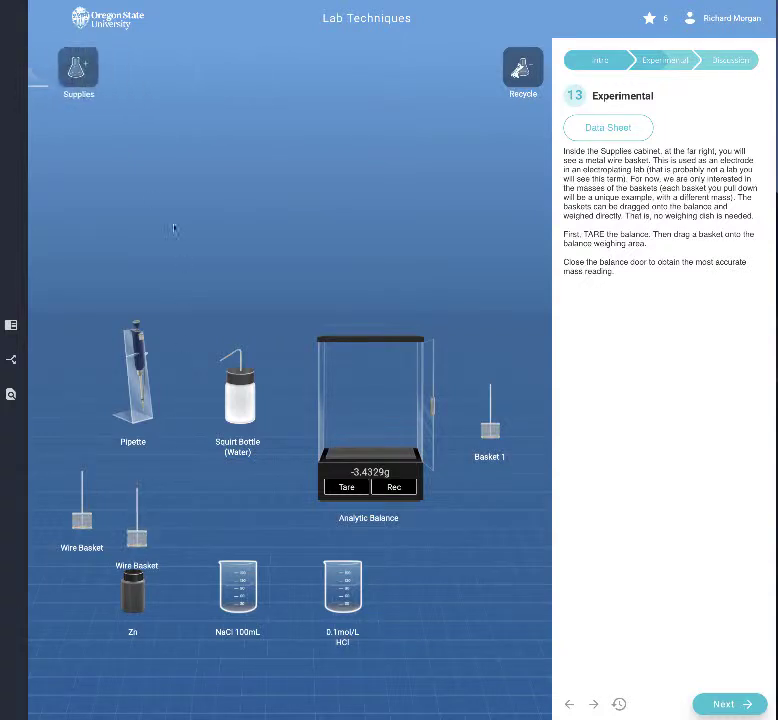
click(62, 68)
drag(213, 72, 196, 530)
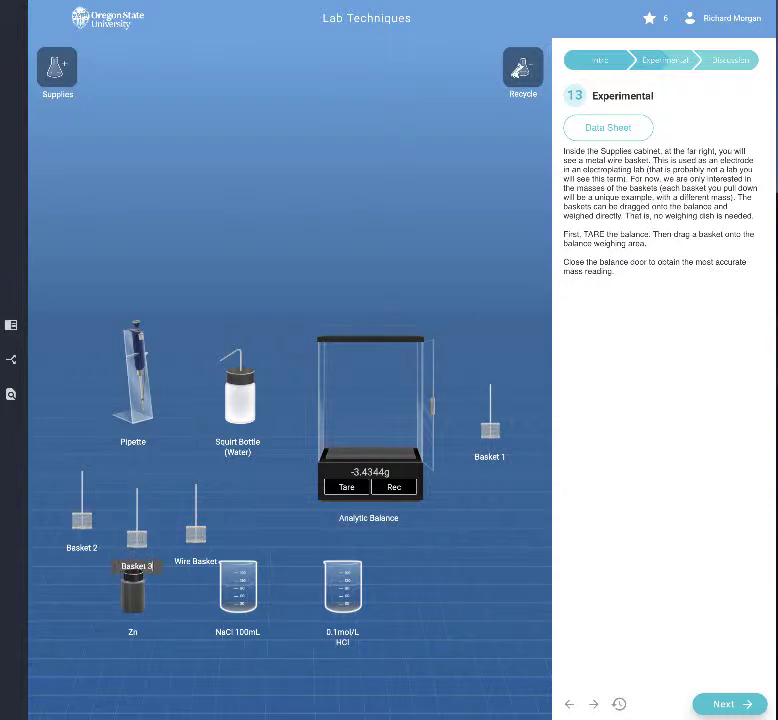
Label the newest basket Basket 4, tare the balance, and weigh Basket 1 at 37.6681 g
click(176, 572)
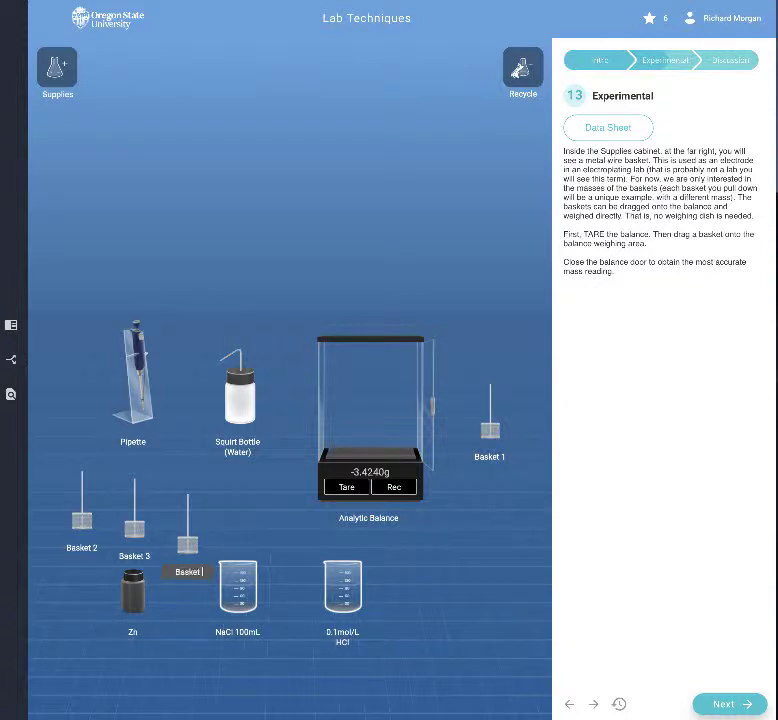
drag(170, 545, 162, 551)
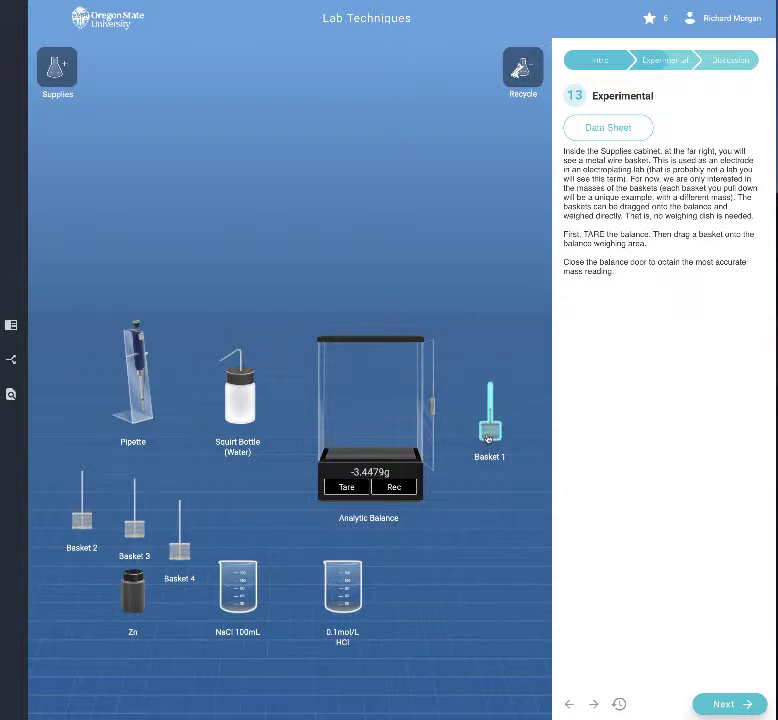
click(436, 437)
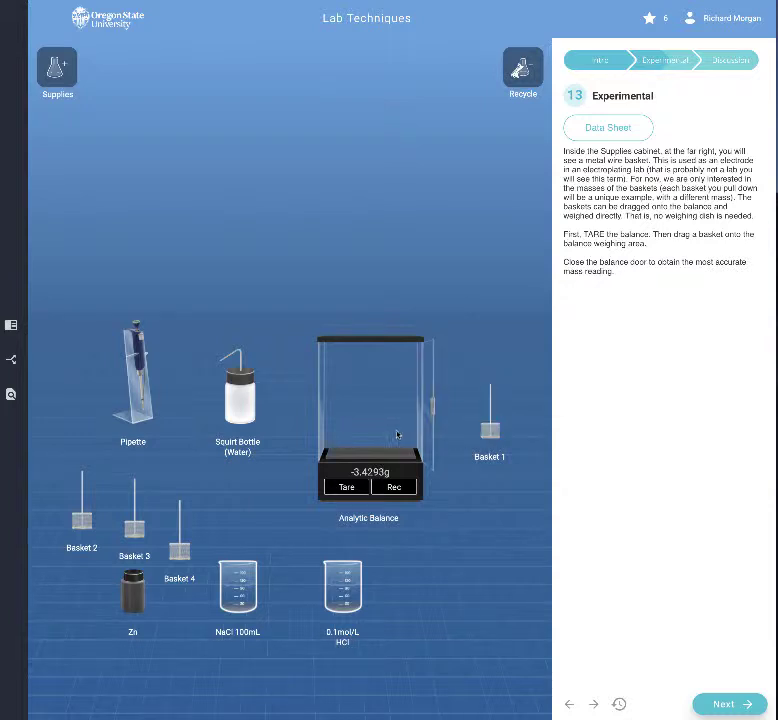
click(382, 487)
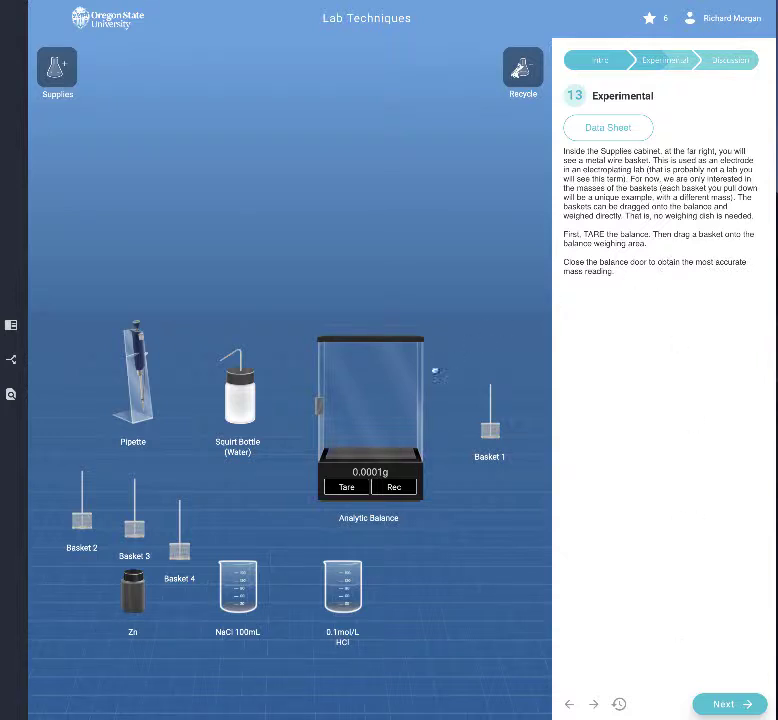
drag(490, 428, 400, 442)
click(407, 440)
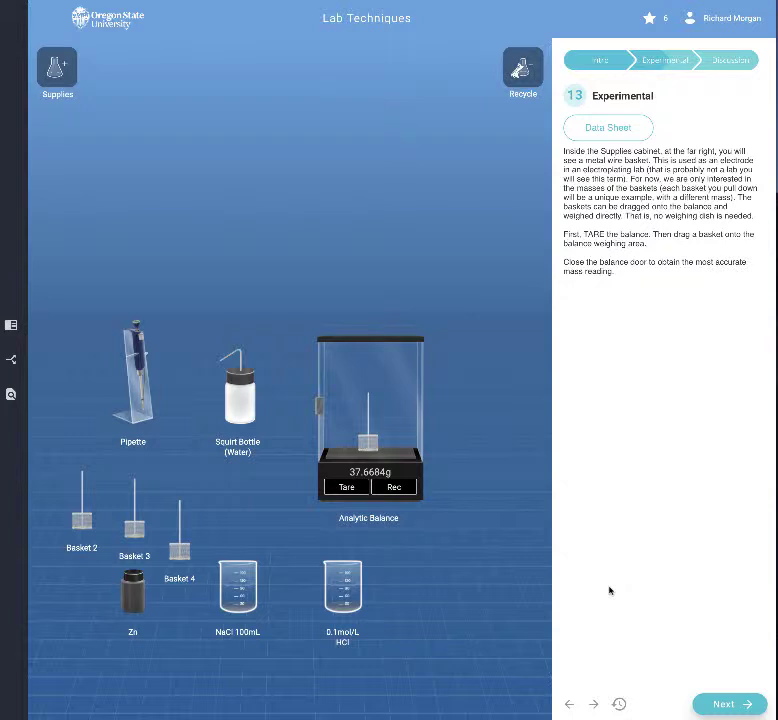
Take Basket 1 off the balance onto the bench and advance to step 15
click(738, 705)
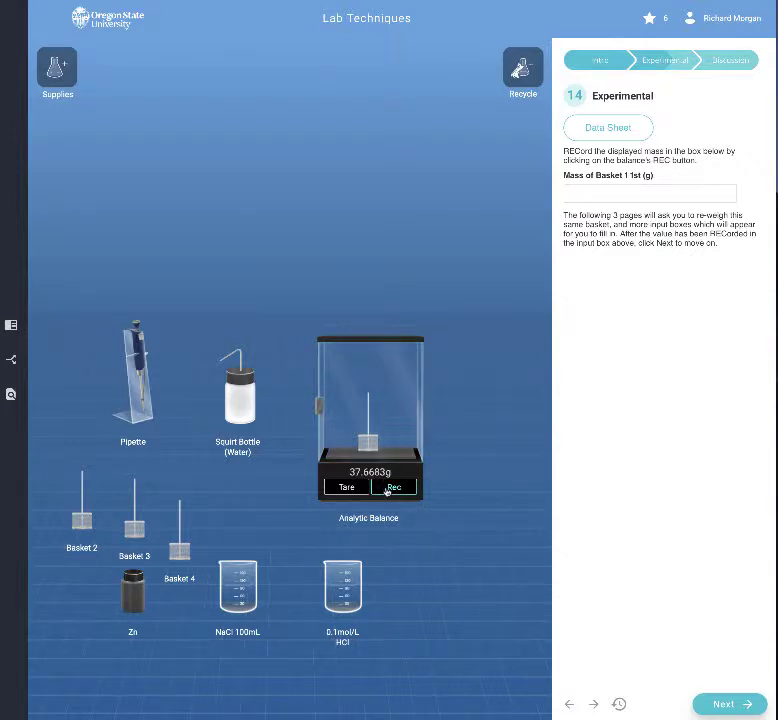
drag(368, 440, 484, 415)
click(436, 432)
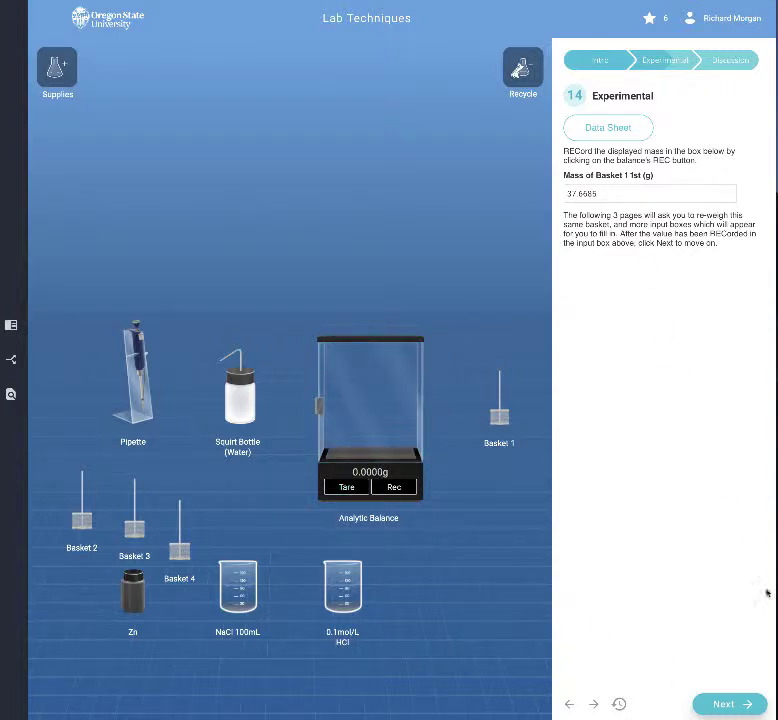
click(759, 707)
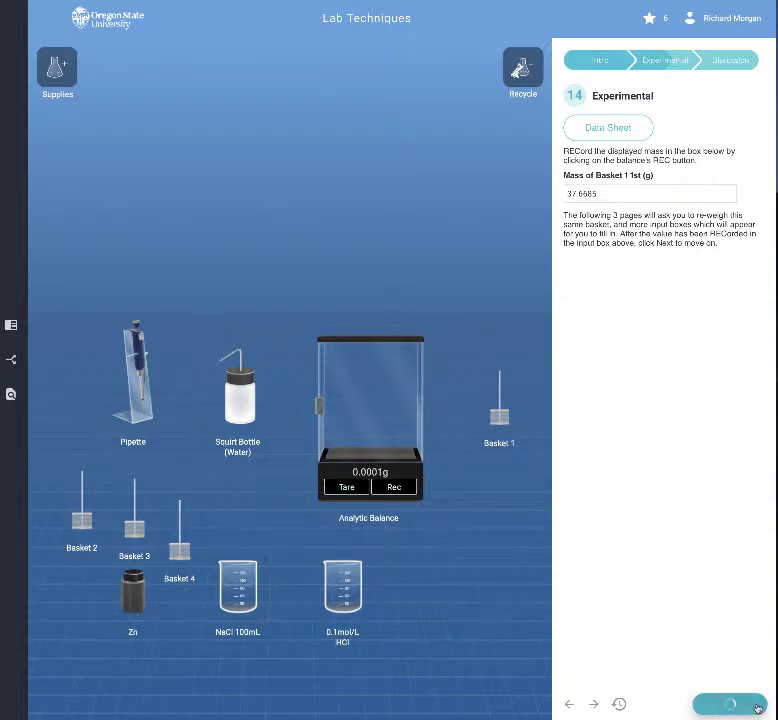
Reweigh Basket 1, record its second weighing, and return it to the bench
click(436, 430)
drag(498, 417, 385, 446)
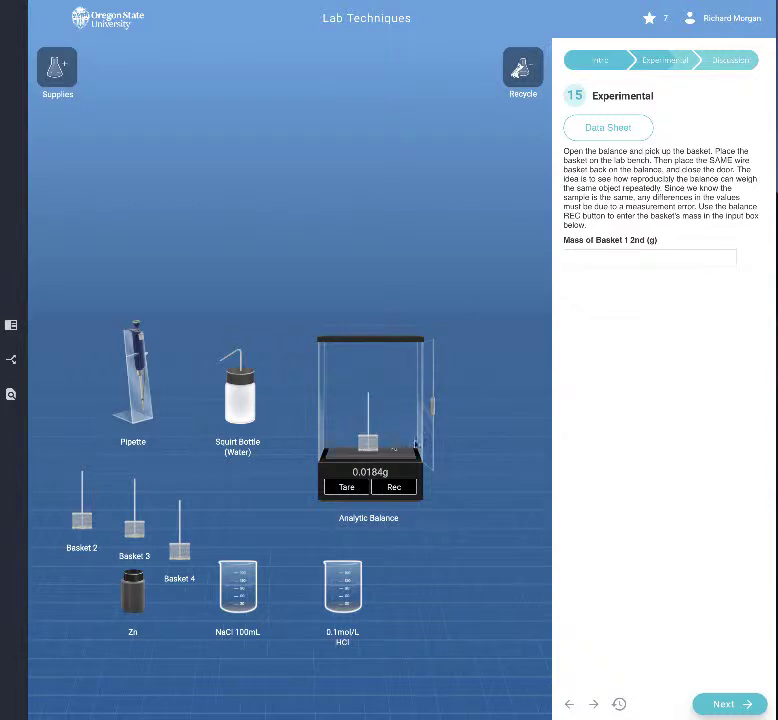
click(427, 451)
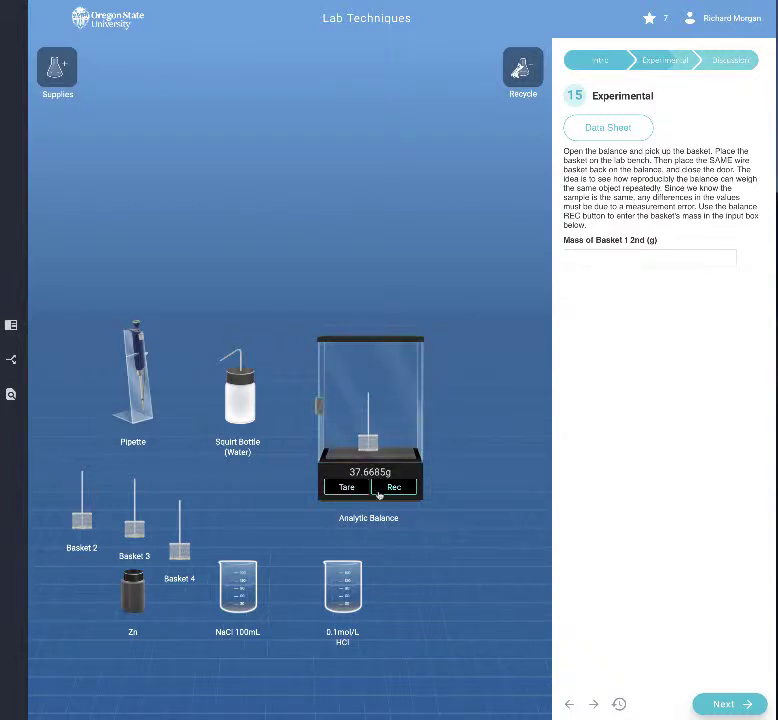
click(391, 488)
click(366, 420)
drag(366, 420, 455, 440)
click(432, 420)
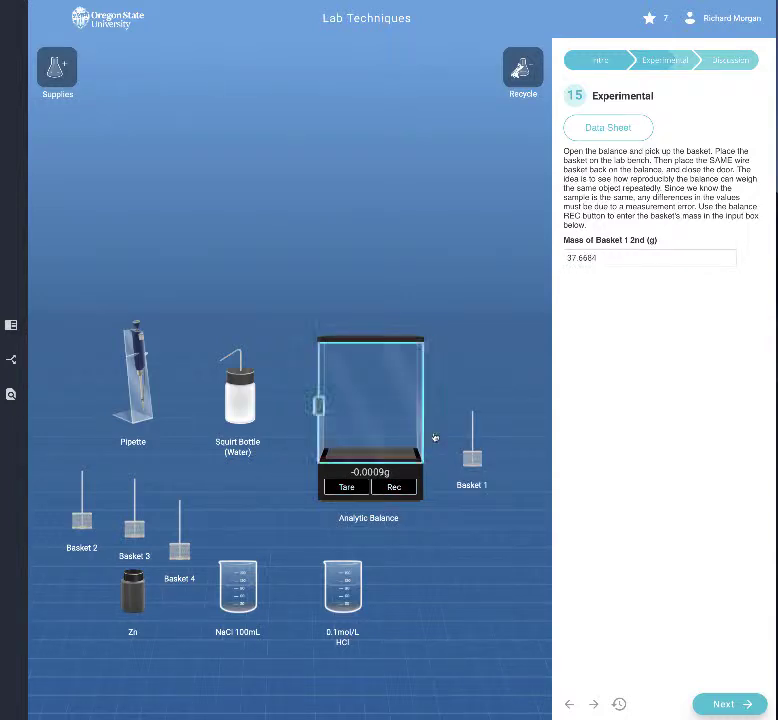
click(722, 703)
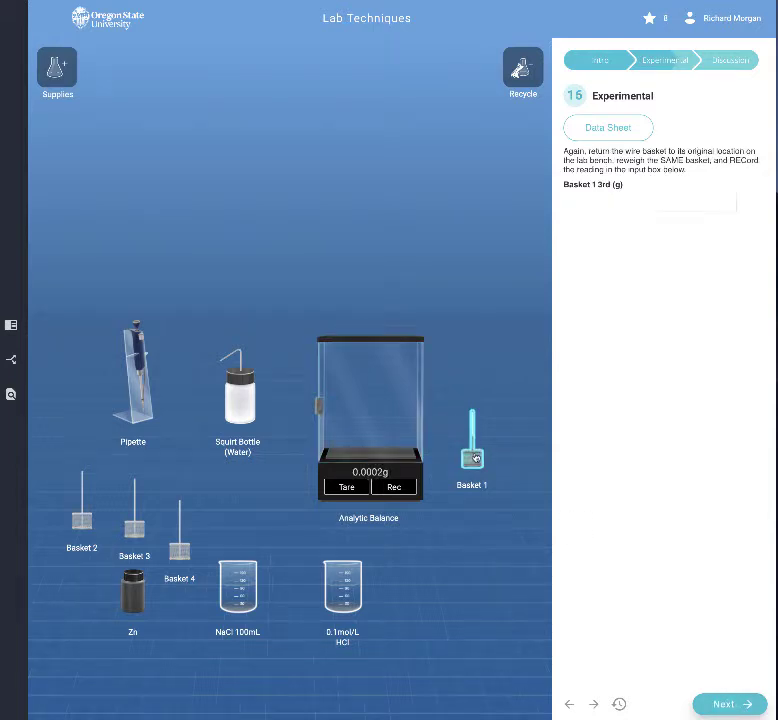
Reweigh Basket 1, record its third weighing, and return it to the bench
click(379, 445)
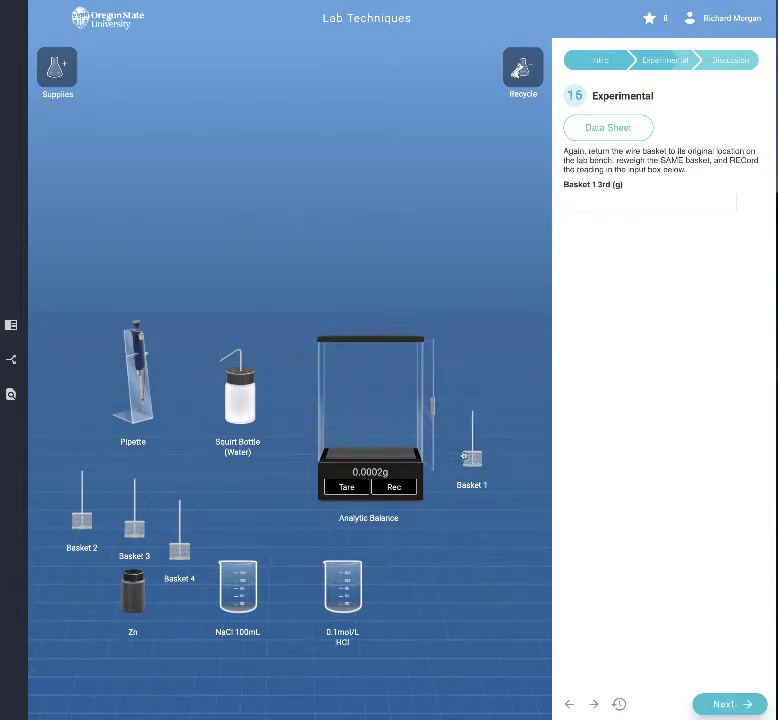
drag(471, 455, 365, 455)
click(436, 452)
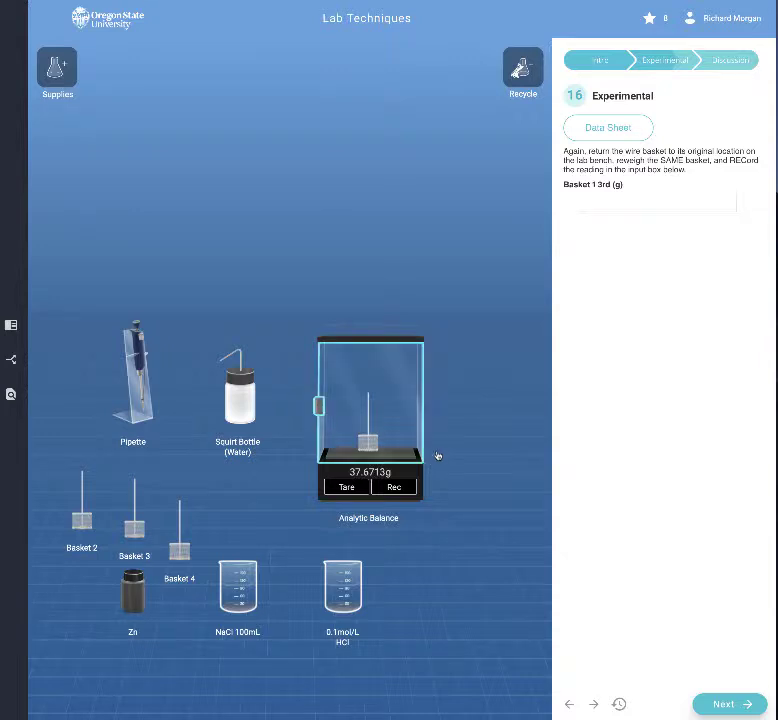
click(392, 491)
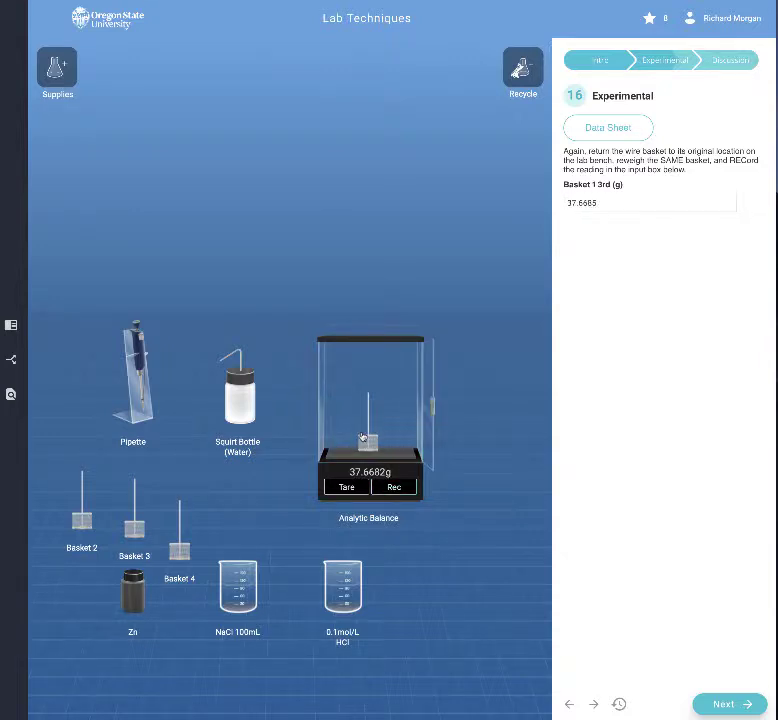
click(376, 450)
drag(368, 438, 479, 437)
click(433, 418)
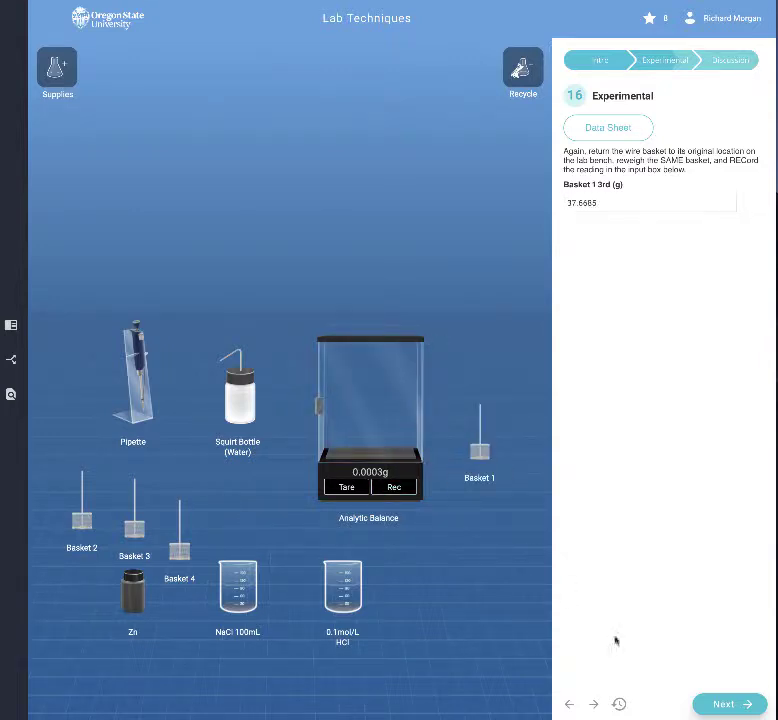
click(716, 705)
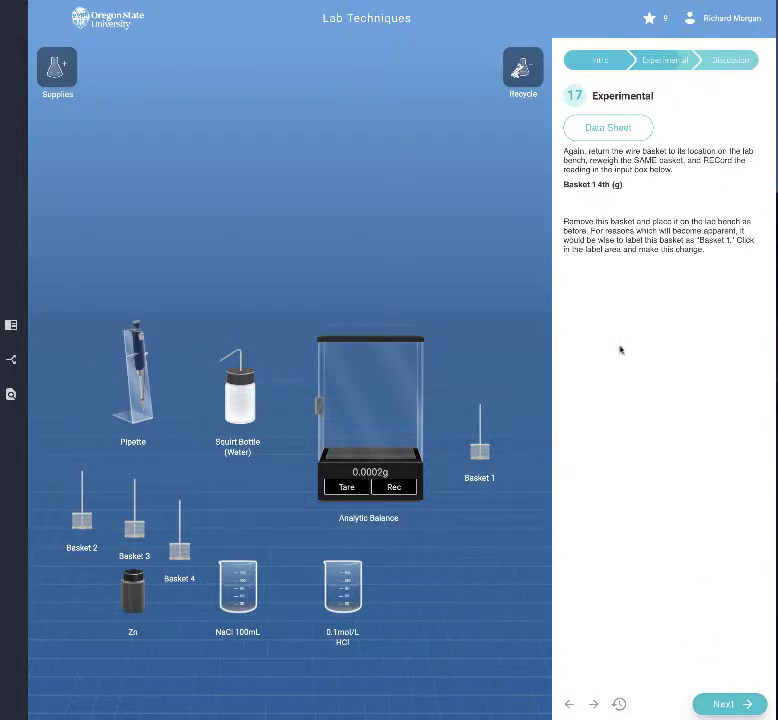
Record Basket 1's fourth weighing of 37.6685 g and advance to step 18
click(398, 429)
drag(479, 448, 413, 452)
click(429, 452)
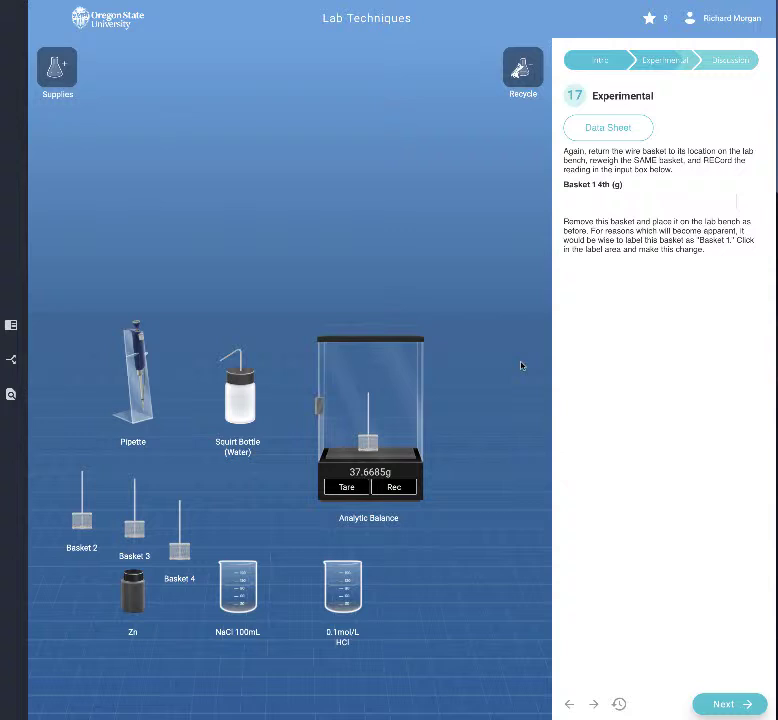
click(411, 490)
click(389, 434)
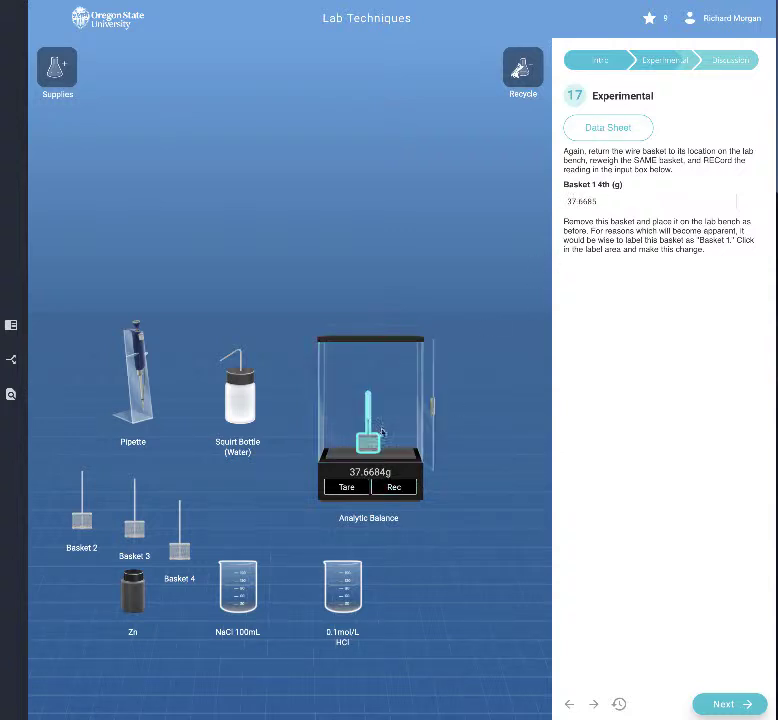
drag(369, 436, 450, 430)
click(432, 428)
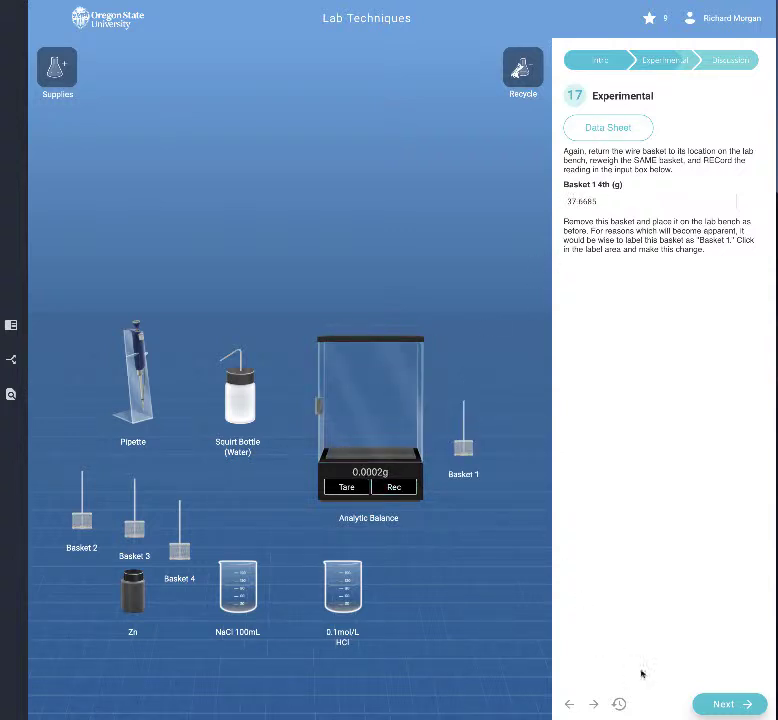
click(711, 704)
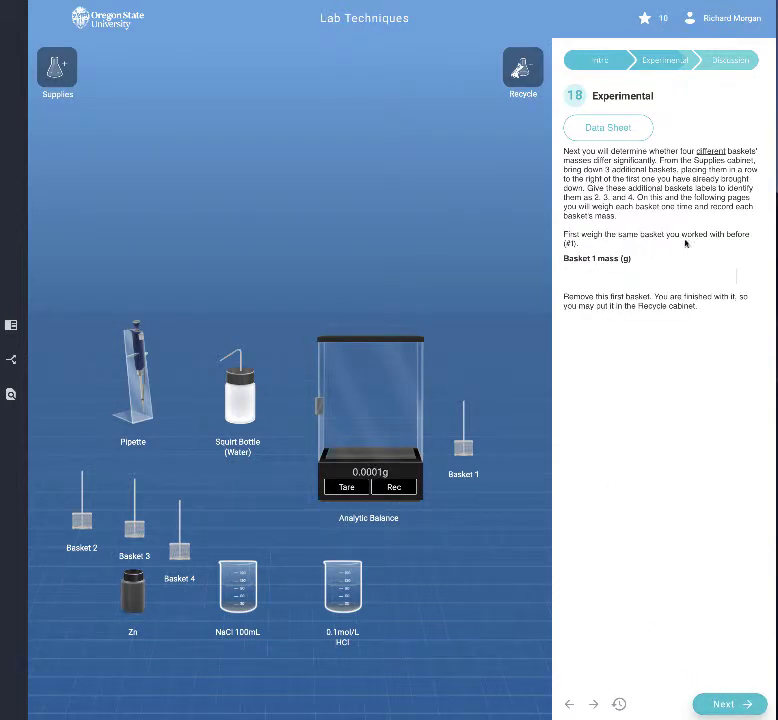
Weigh and record Basket 1's mass, then move it off the balance
click(410, 443)
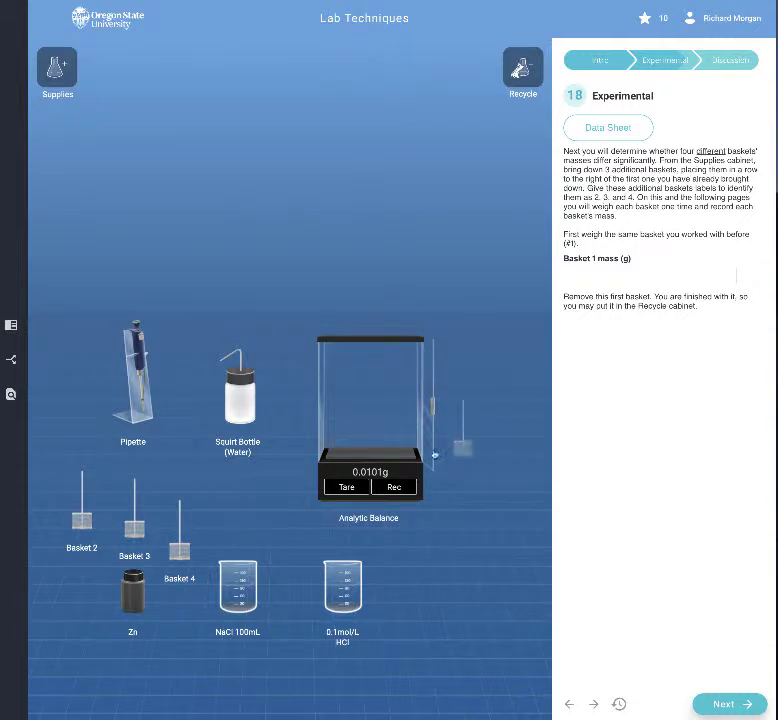
drag(463, 447, 368, 440)
click(432, 405)
click(394, 487)
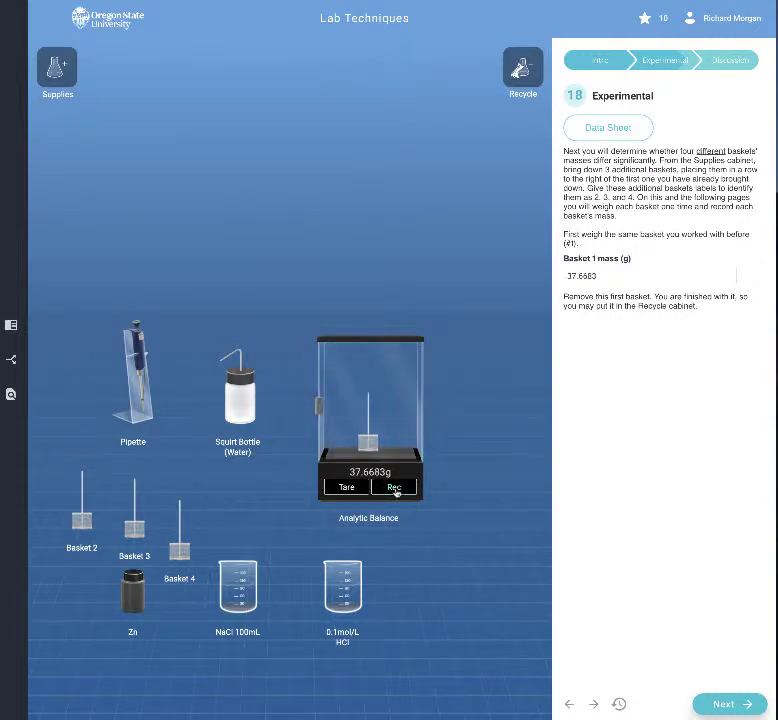
click(379, 419)
drag(368, 430, 474, 425)
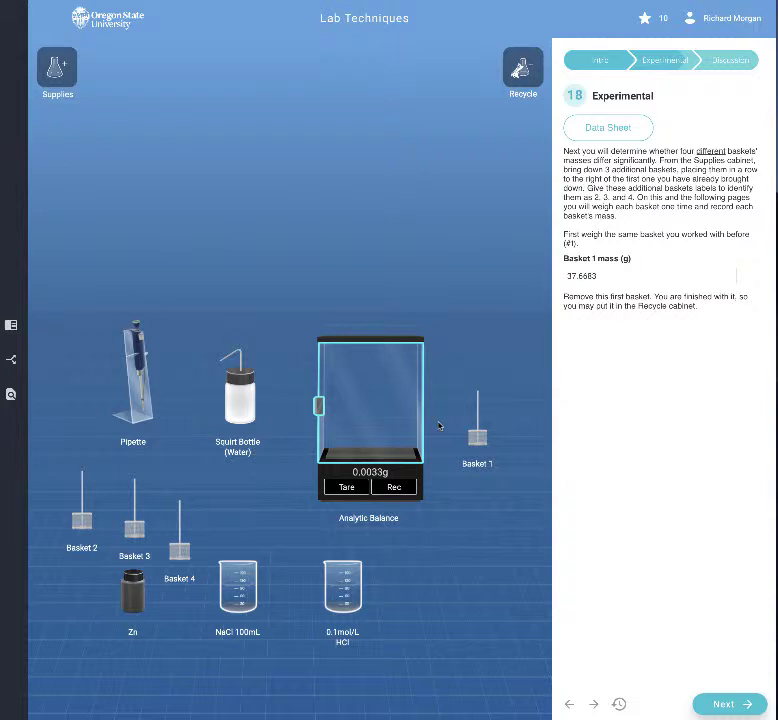
click(430, 415)
click(705, 705)
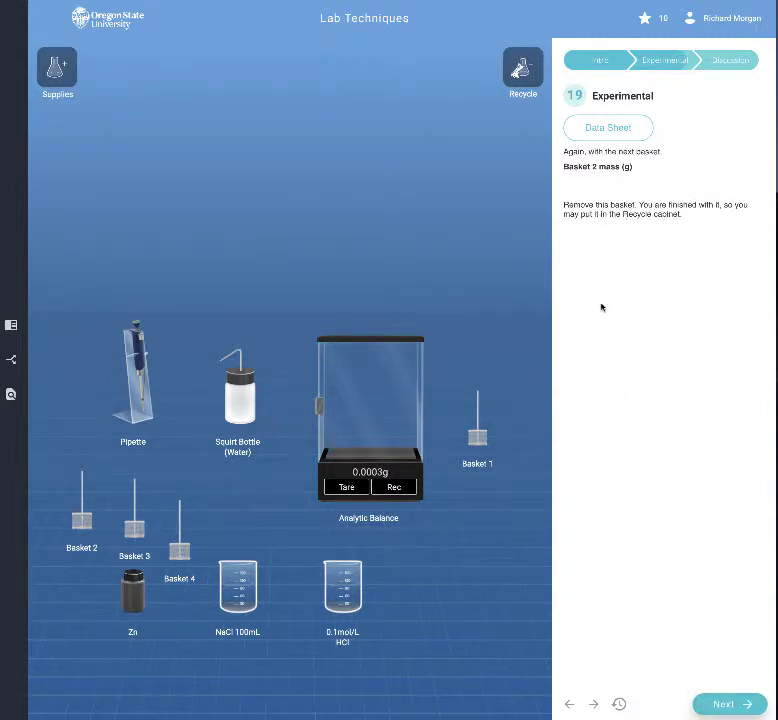
Weigh Basket 2 and record its mass of 37.0952 g
click(377, 437)
drag(82, 520, 366, 456)
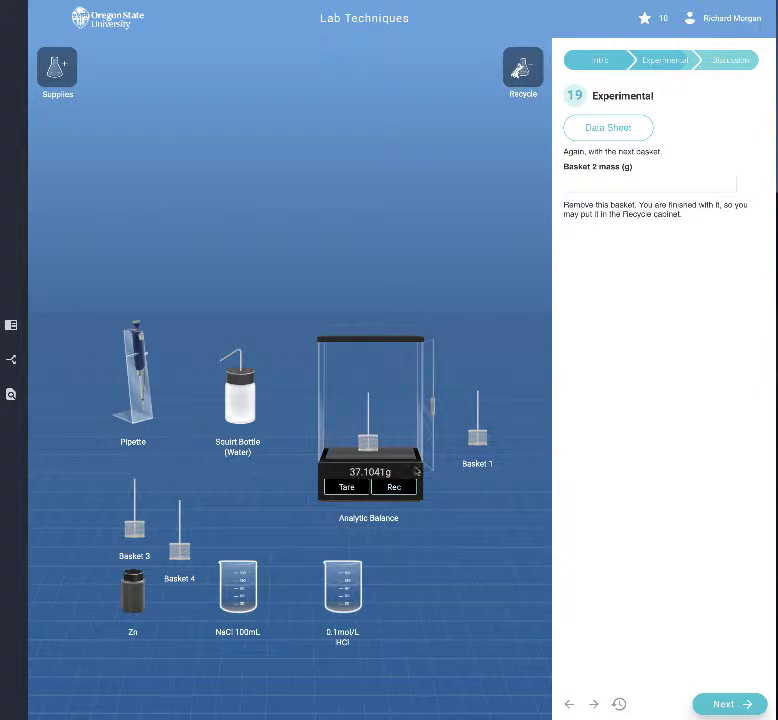
click(394, 487)
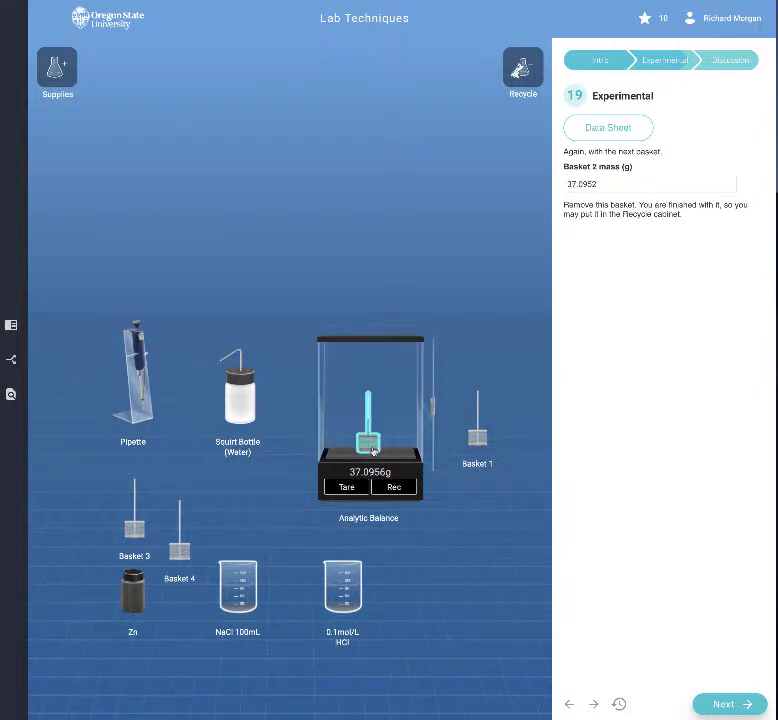
drag(372, 451, 471, 528)
click(433, 400)
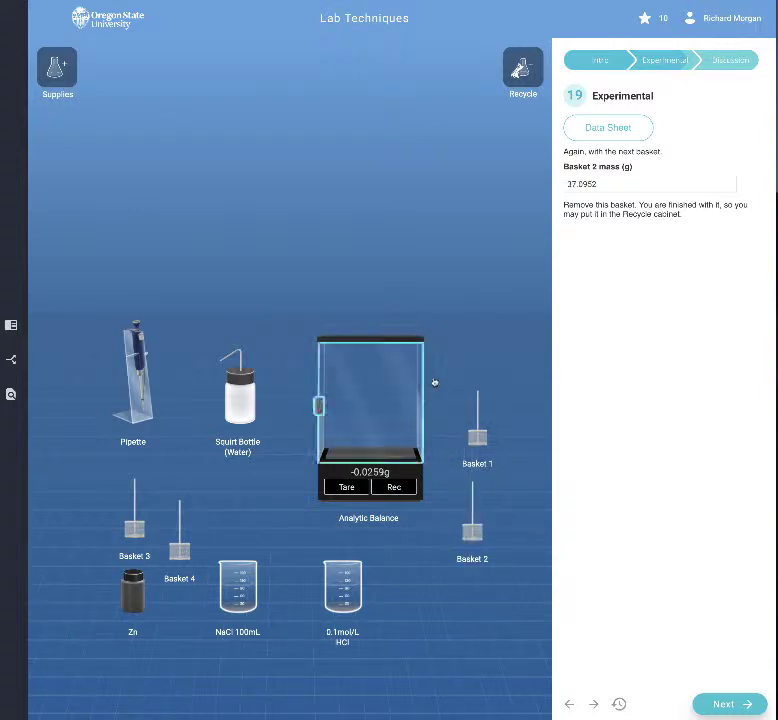
click(706, 706)
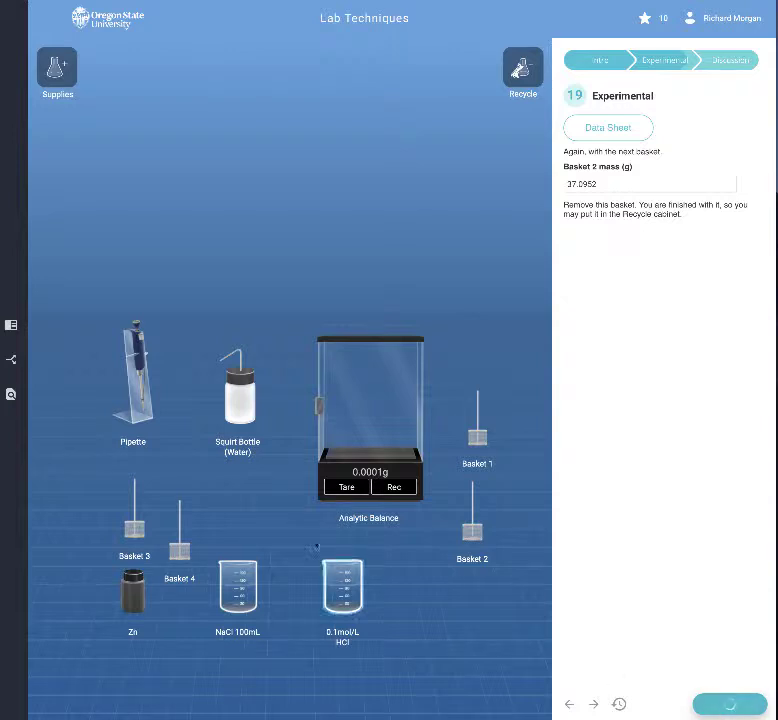
Weigh Basket 3 and record its mass of 37.7784 g
click(348, 457)
drag(134, 524, 370, 448)
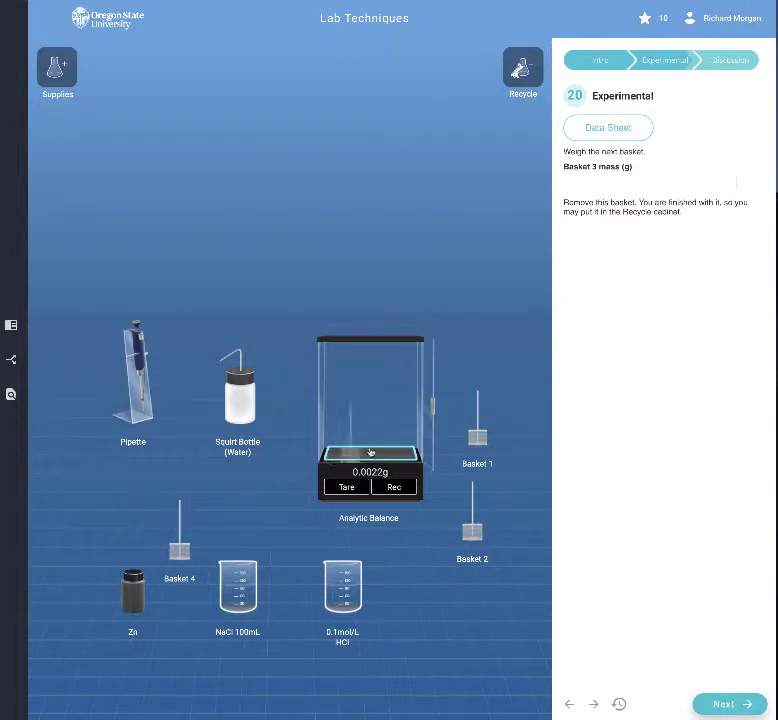
click(425, 440)
click(394, 487)
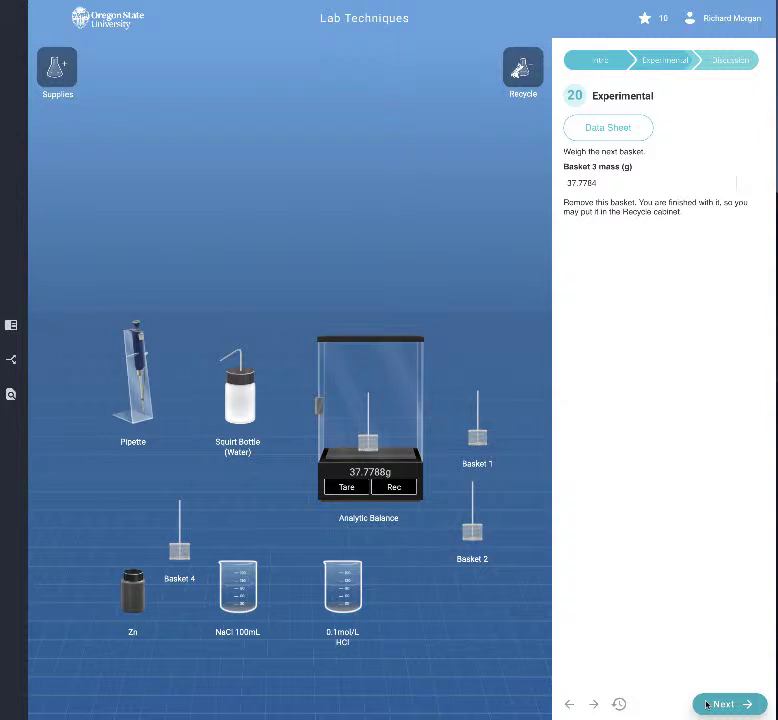
click(706, 704)
Swap Basket 3 for Basket 4 and record Basket 4's mass of 37.8056 g
click(340, 420)
drag(368, 435, 460, 615)
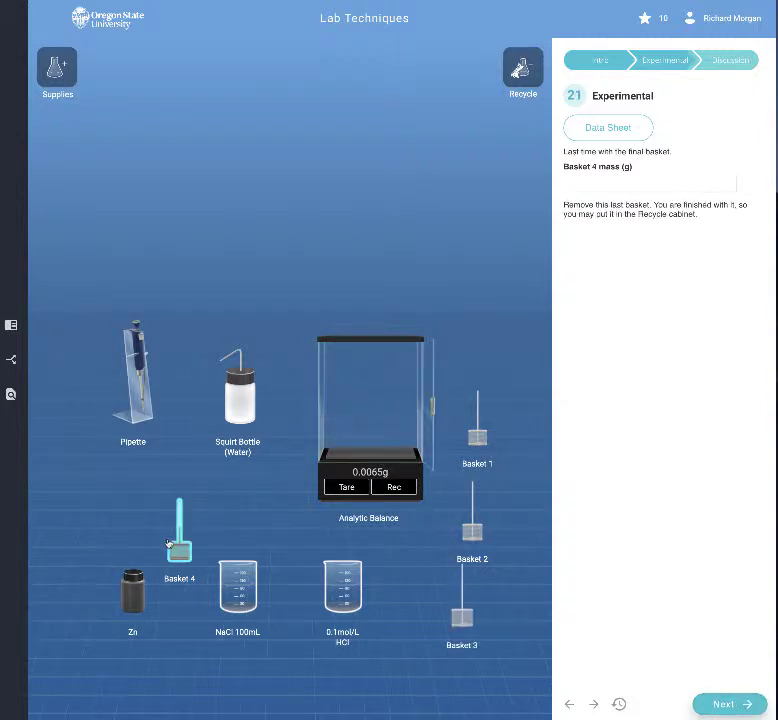
drag(170, 545, 468, 375)
click(425, 440)
click(394, 487)
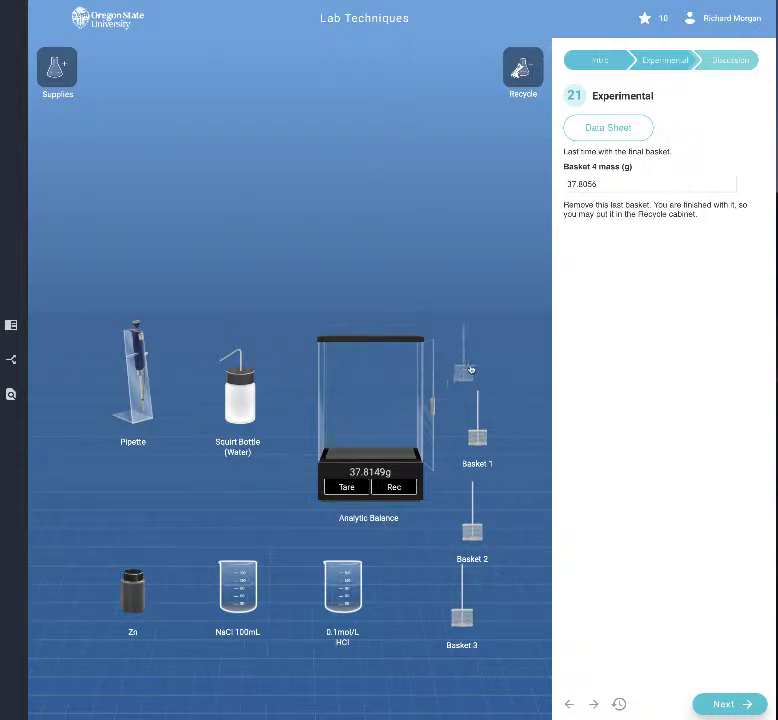
click(433, 402)
click(435, 399)
click(709, 703)
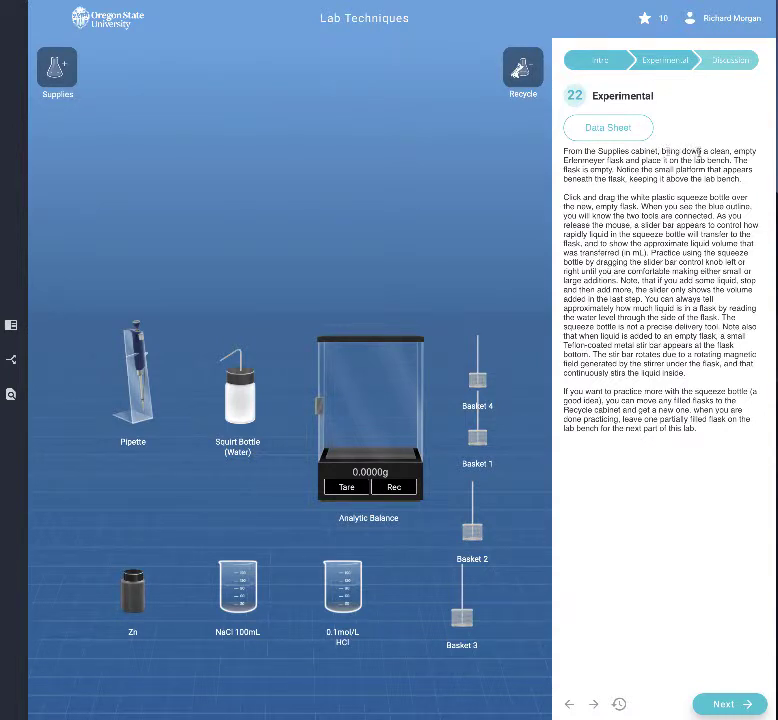
Drag Baskets 1 through 4 into the Recycle cabinet
drag(477, 382, 521, 68)
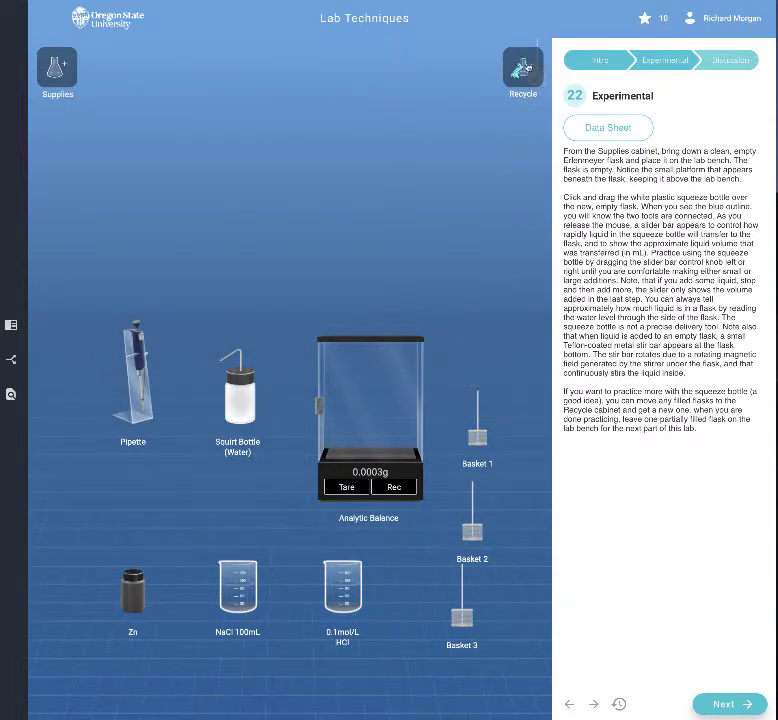
drag(478, 407, 521, 68)
drag(473, 520, 518, 45)
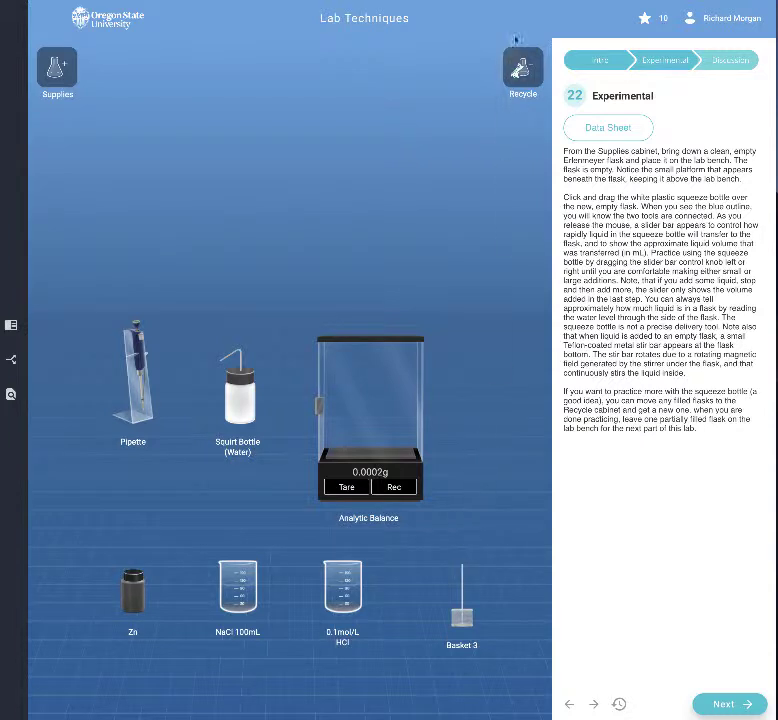
drag(472, 525, 530, 82)
drag(462, 615, 521, 68)
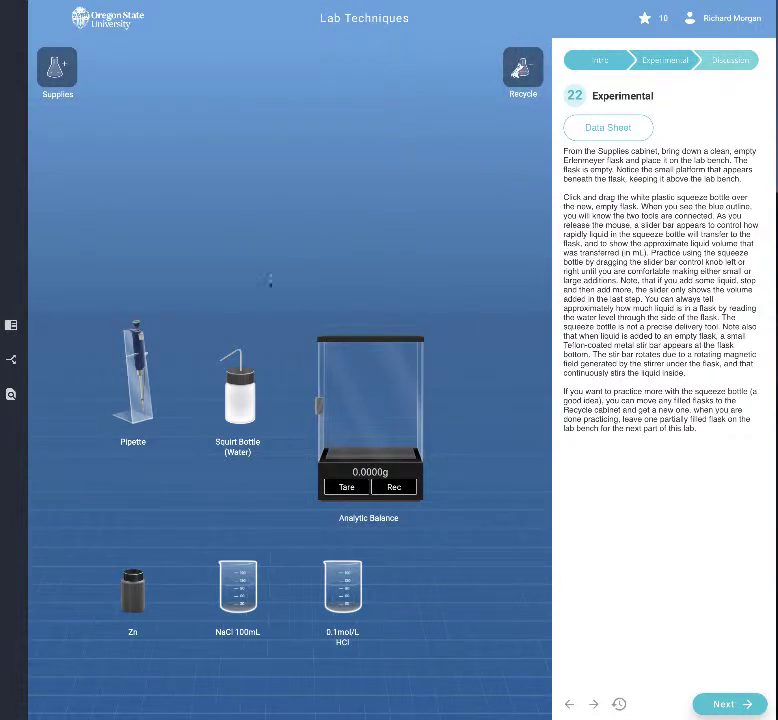
Place a new 50mL flask on the bench and label it 'Flask 1'
click(57, 67)
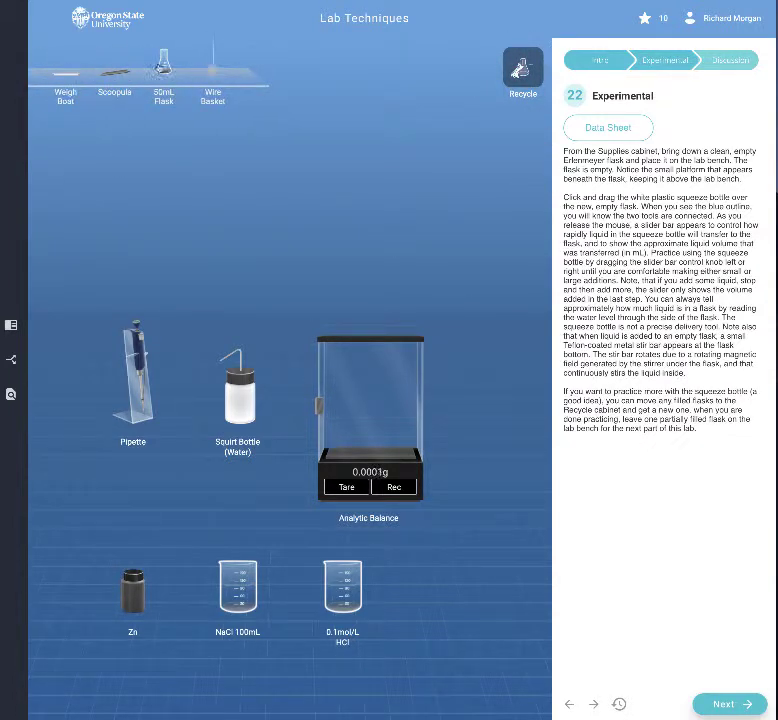
drag(164, 65, 455, 585)
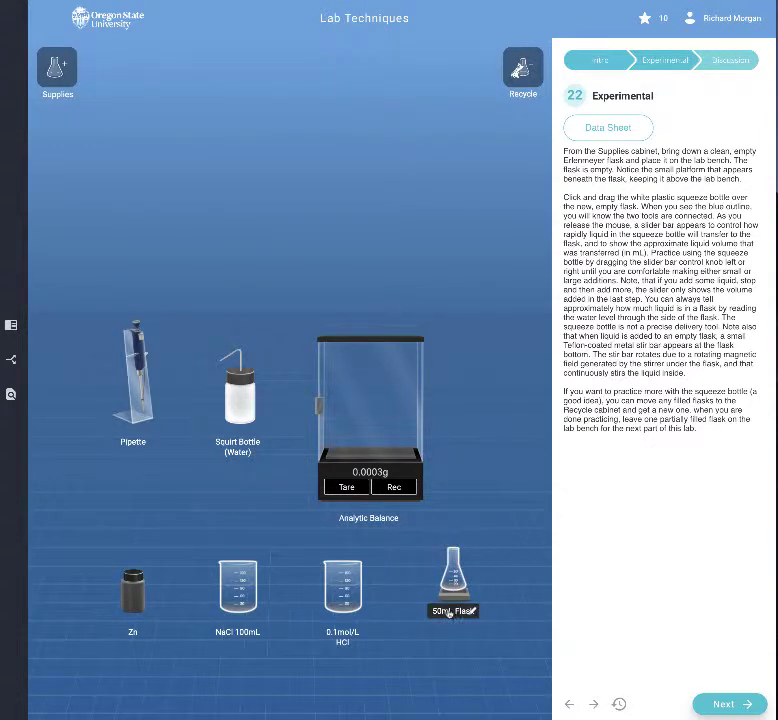
text(Flask 1)
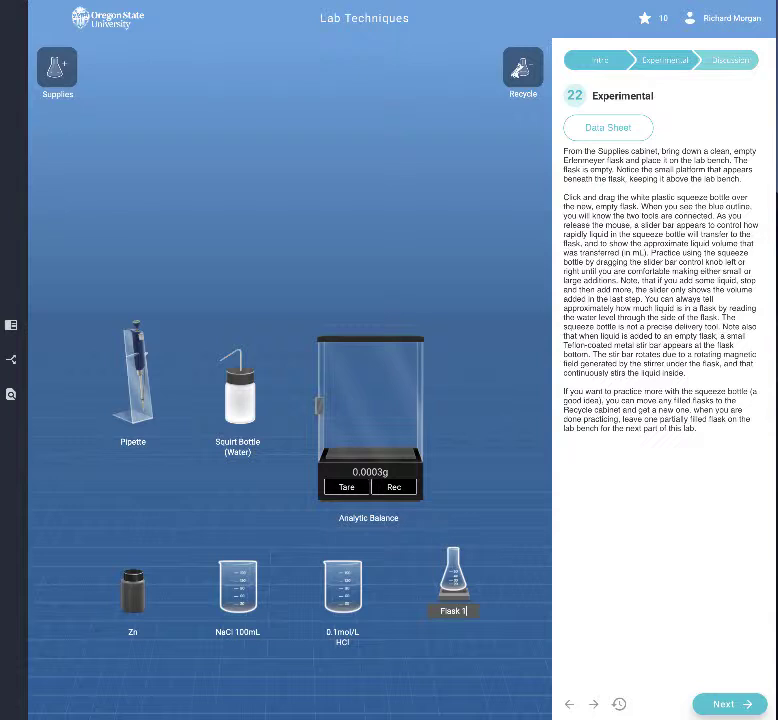
key(Return)
Squirt some water into Flask 1 with the squirt bottle, then recycle Flask 1
drag(240, 395, 455, 540)
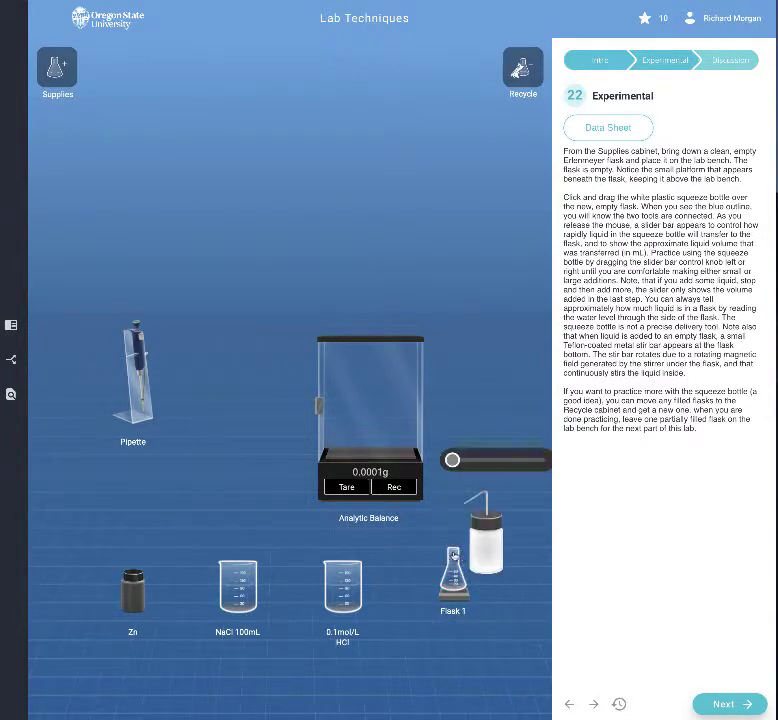
drag(453, 459, 509, 476)
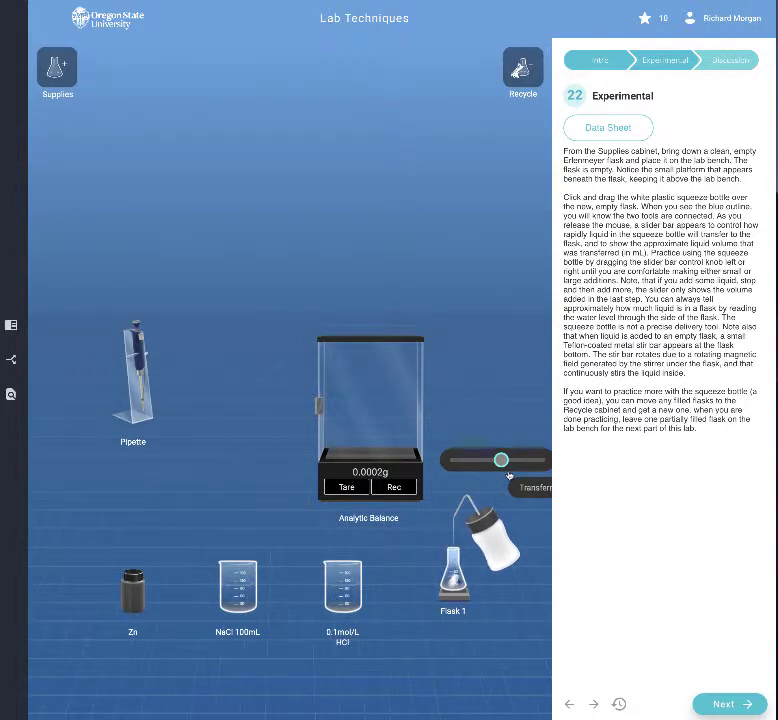
drag(509, 476, 453, 476)
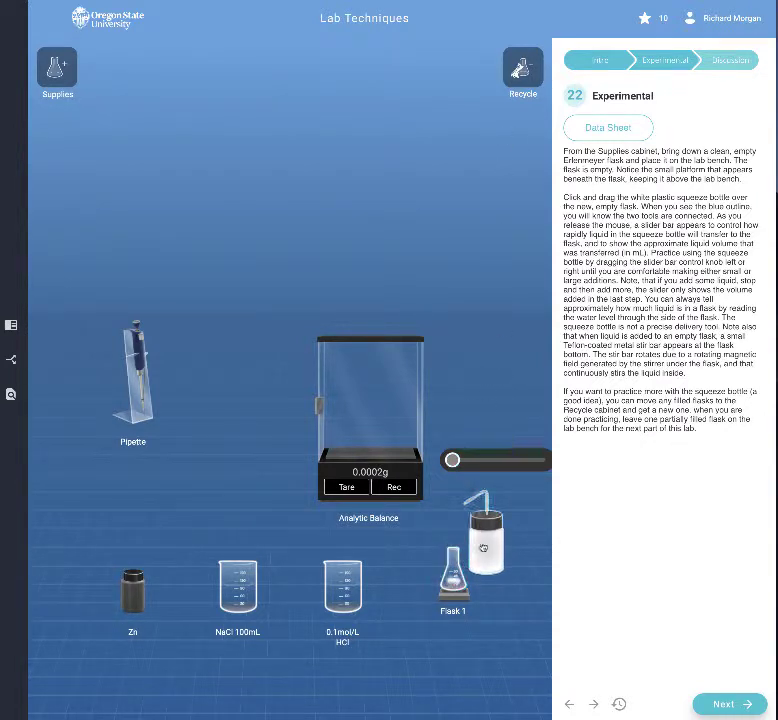
drag(483, 548, 257, 385)
drag(452, 578, 521, 80)
Squirt water into a fresh 50mL flask and park it right of the balance
click(58, 70)
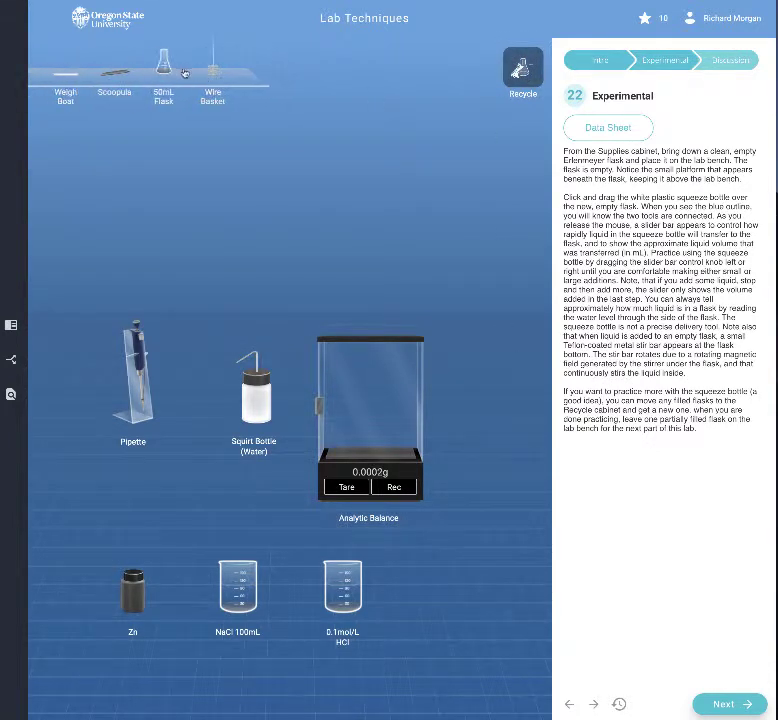
drag(163, 62, 446, 580)
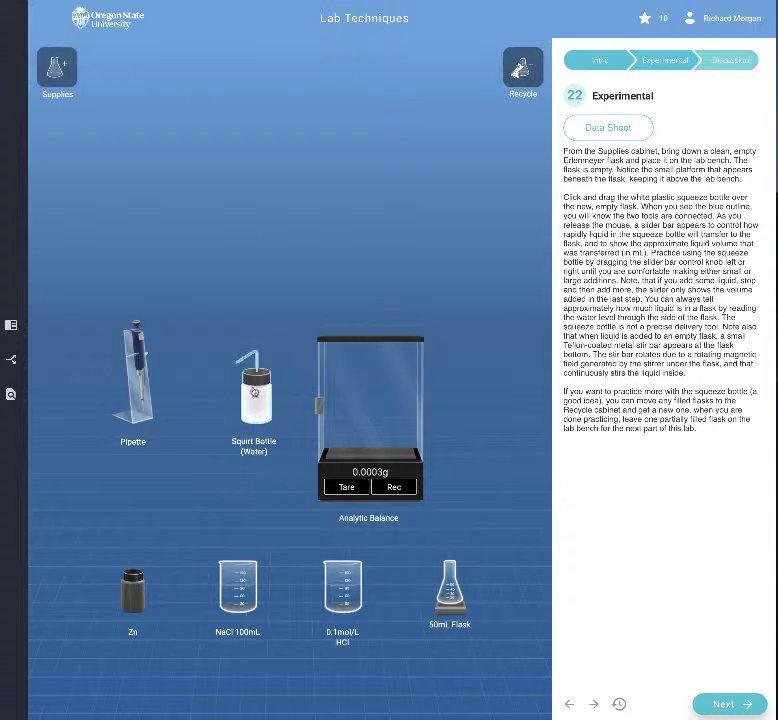
drag(254, 390, 455, 566)
drag(449, 473, 494, 473)
drag(474, 537, 232, 392)
drag(452, 590, 490, 380)
click(736, 709)
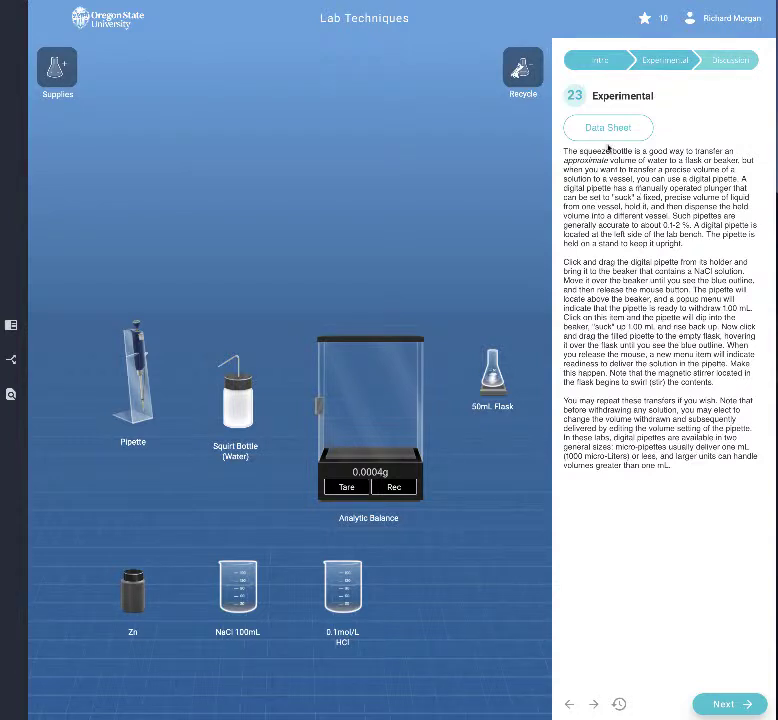
Lay the pipette beside the squirt bottle and page ahead to Discussion page 25
drag(138, 350, 117, 340)
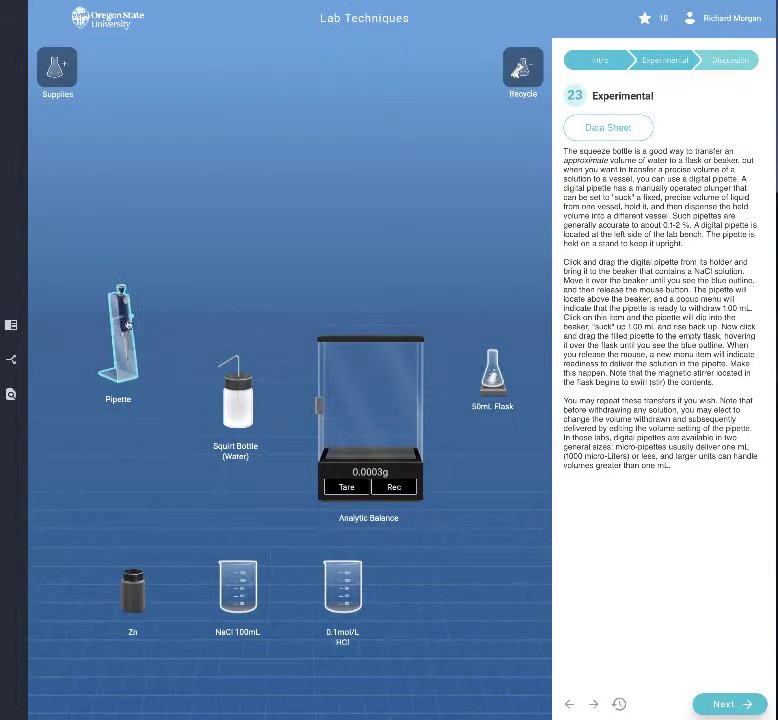
drag(126, 303, 185, 396)
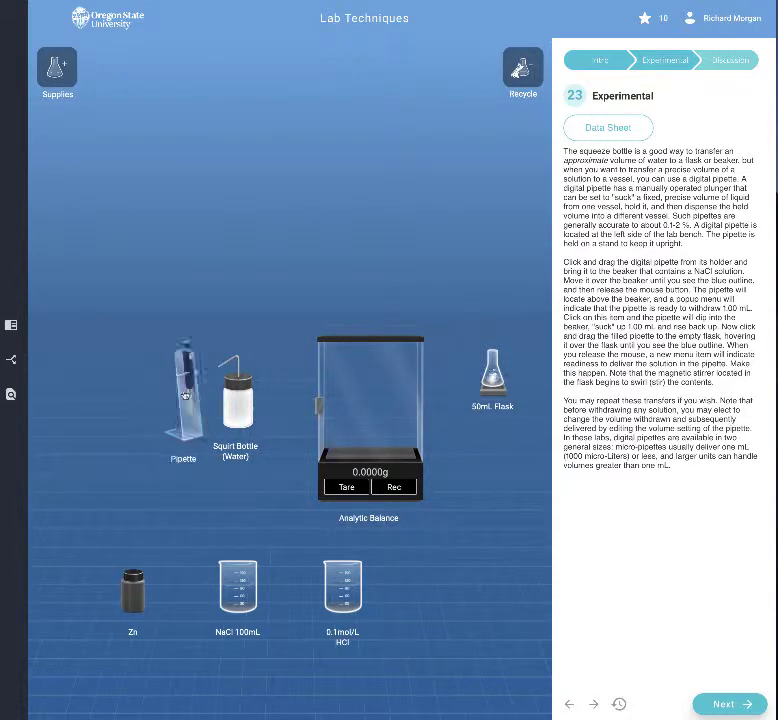
click(722, 704)
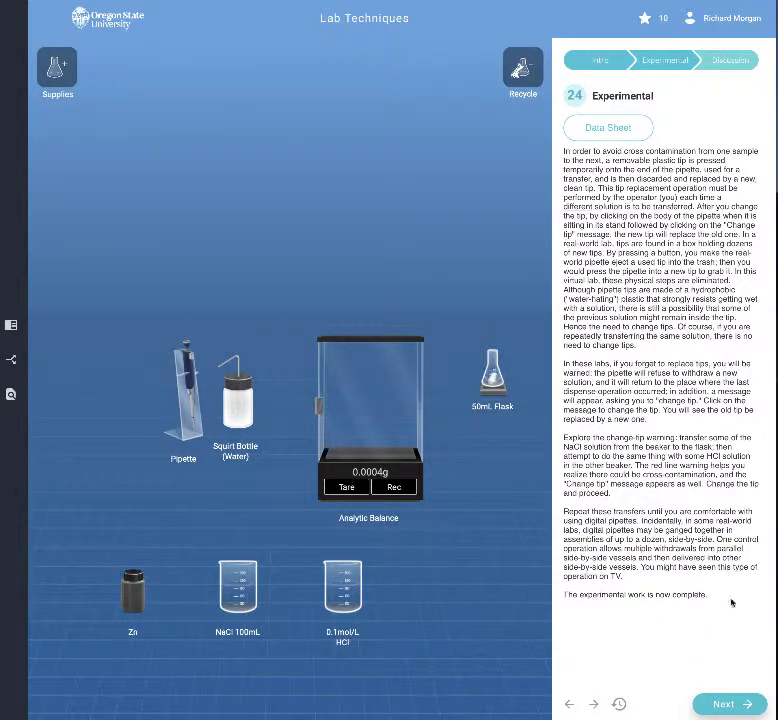
click(720, 703)
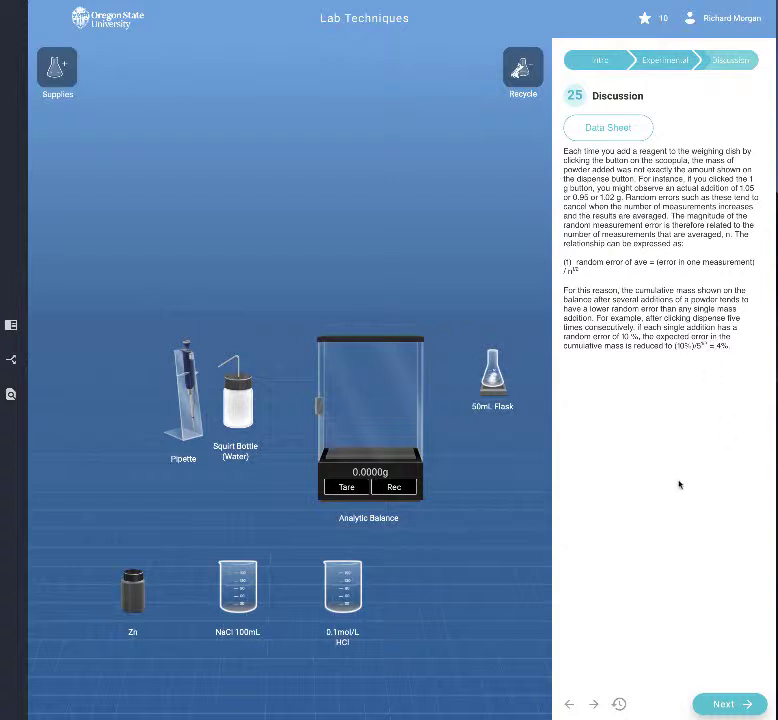
Move from the random-error explanation to Discussion page 26
click(736, 707)
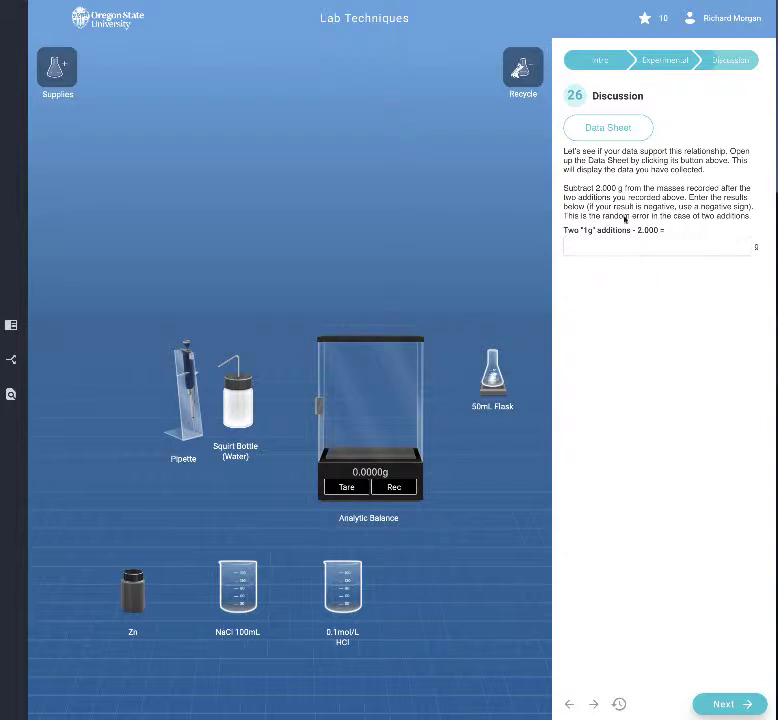
Answer 0.0599 g for the two-addition random error, then select the twenty-addition answer field
click(627, 243)
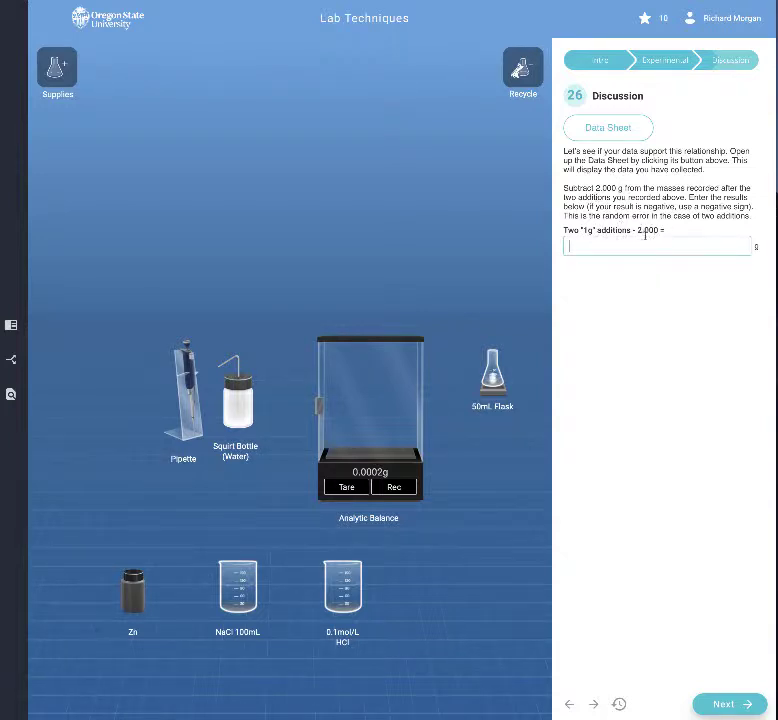
click(617, 127)
text(0.0599)
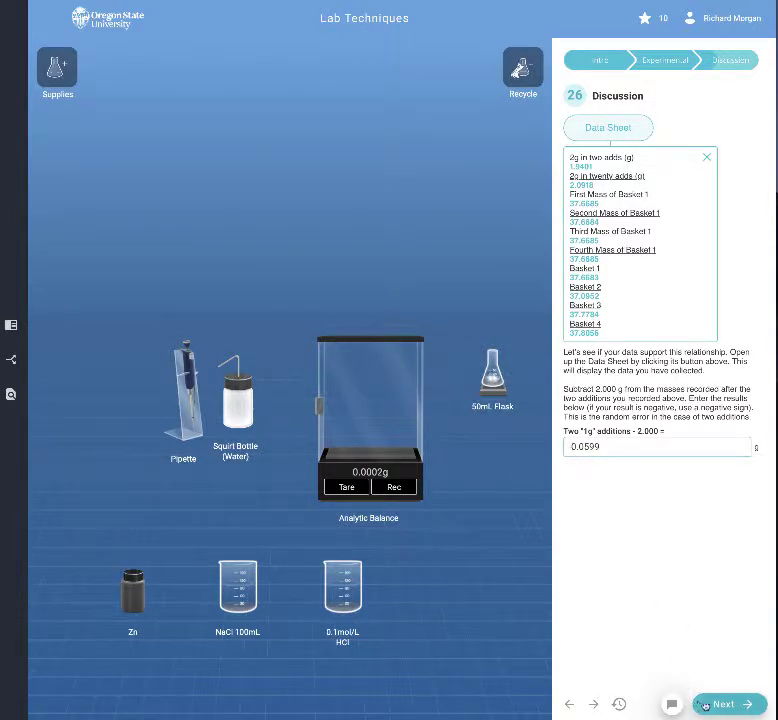
click(712, 704)
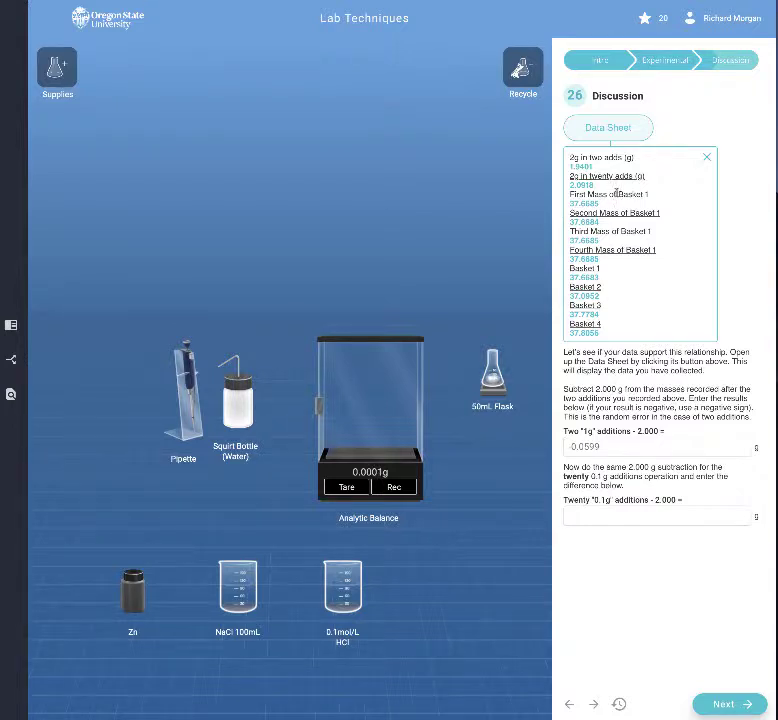
click(578, 514)
Enter 0.0918 for the twenty-addition error and choose the square-root random error answer
text(0)
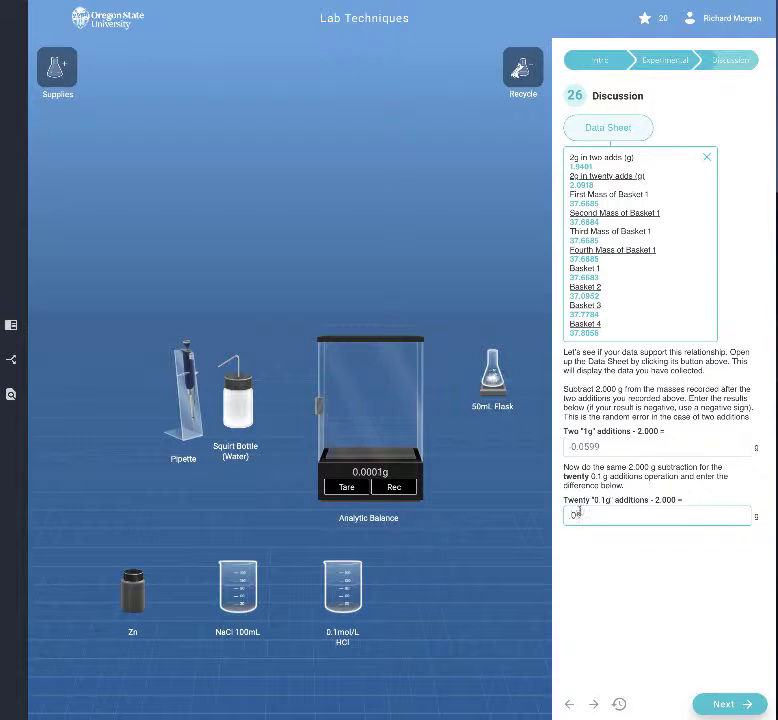
text(.0918)
click(722, 705)
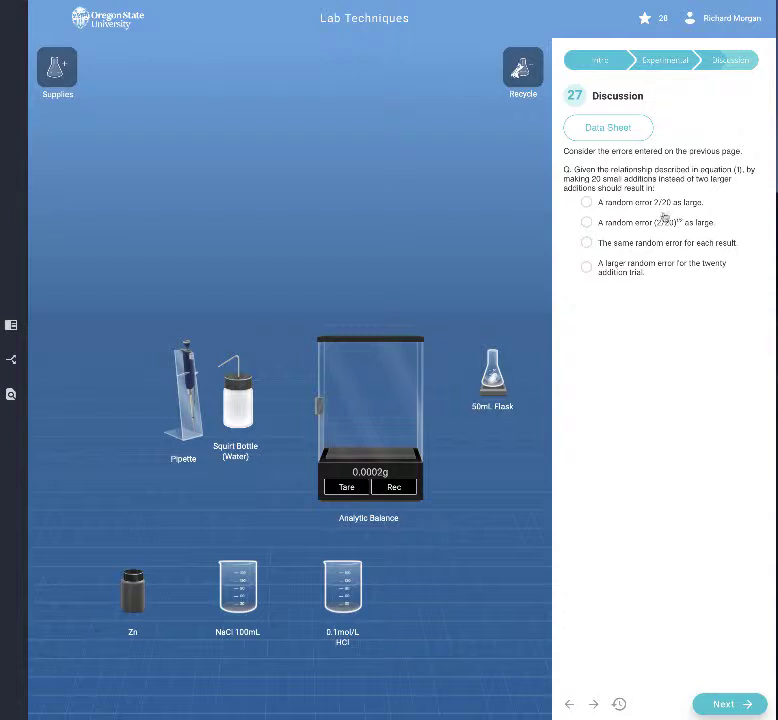
click(586, 223)
click(724, 704)
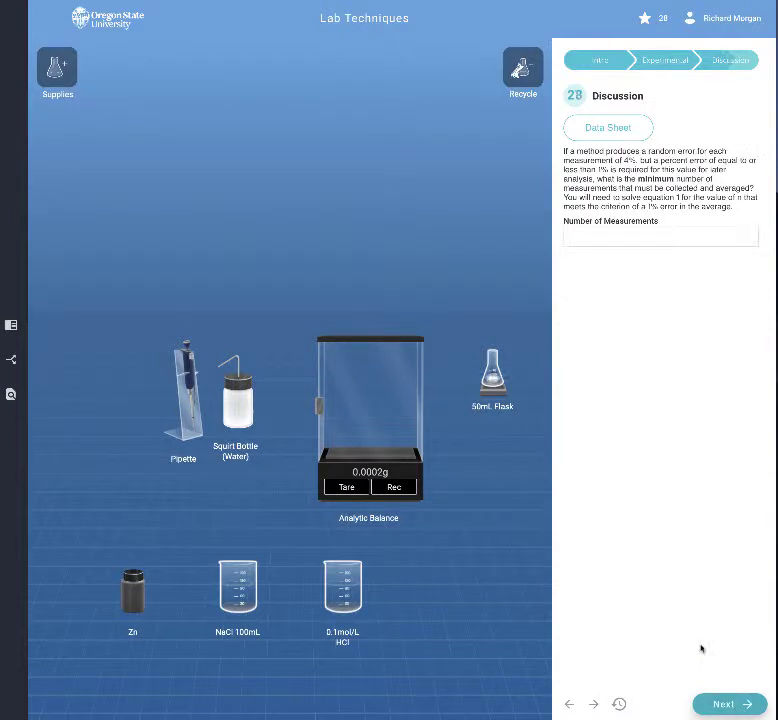
Submit 16 as the minimum number of measurements
click(651, 234)
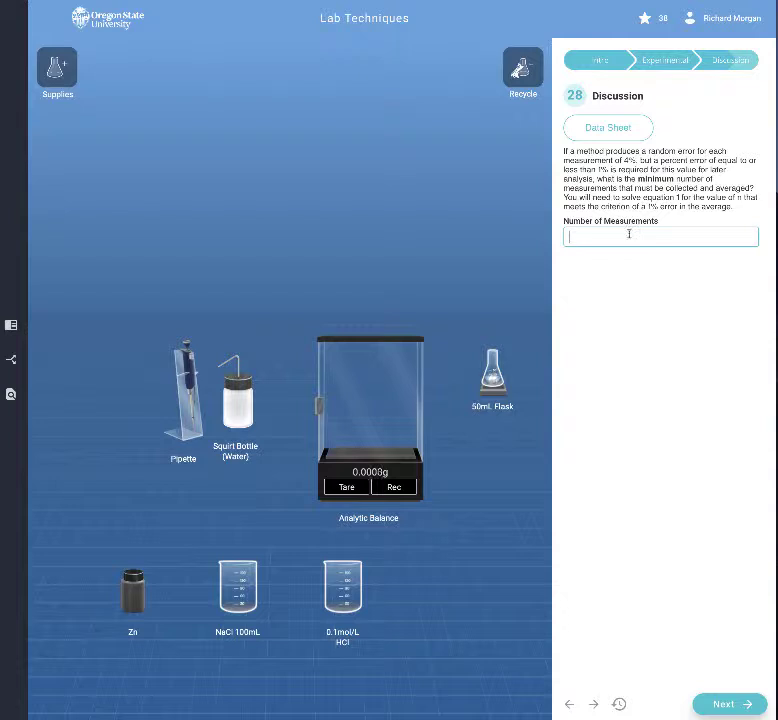
text(16)
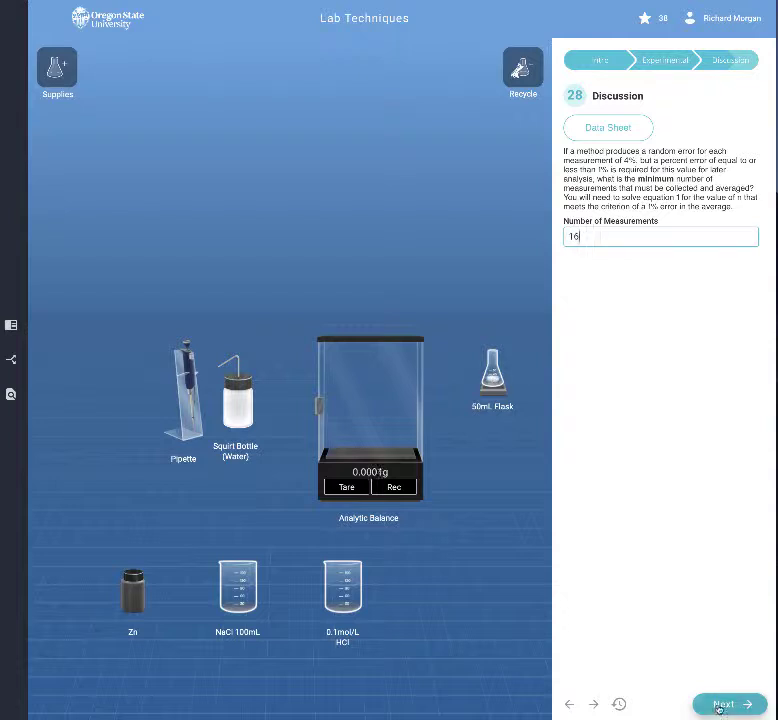
click(719, 707)
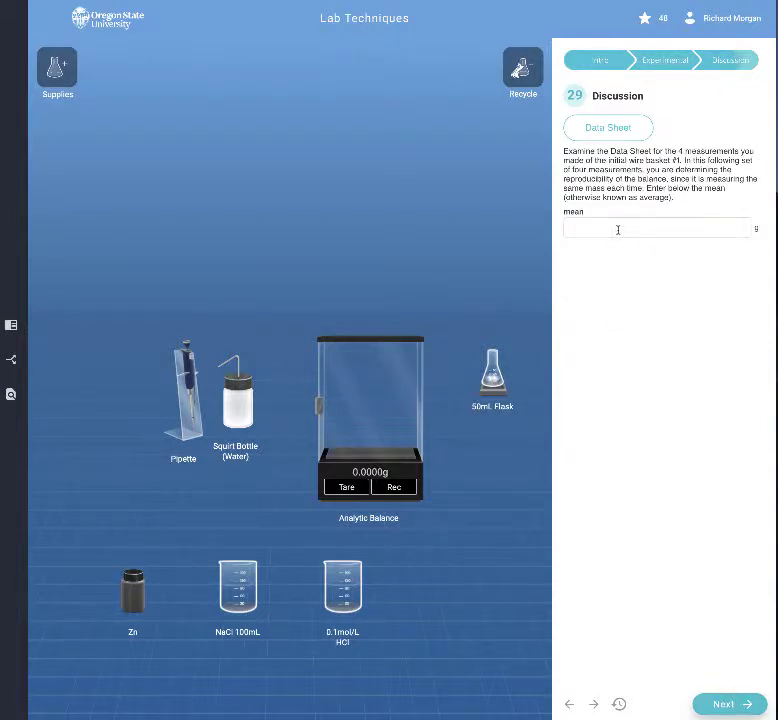
Using the Data Sheet, answer 37.781 as Basket 1's mean mass
click(603, 222)
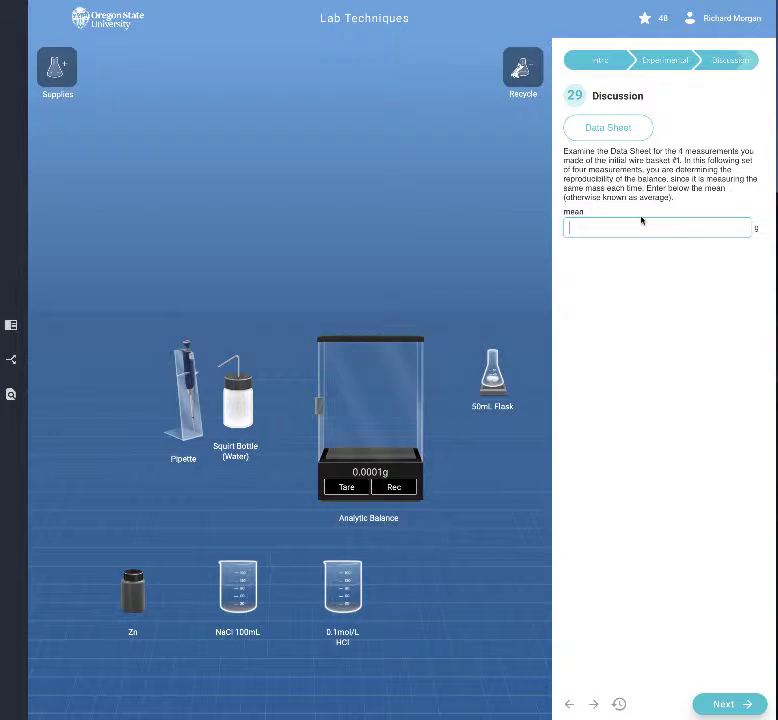
click(618, 133)
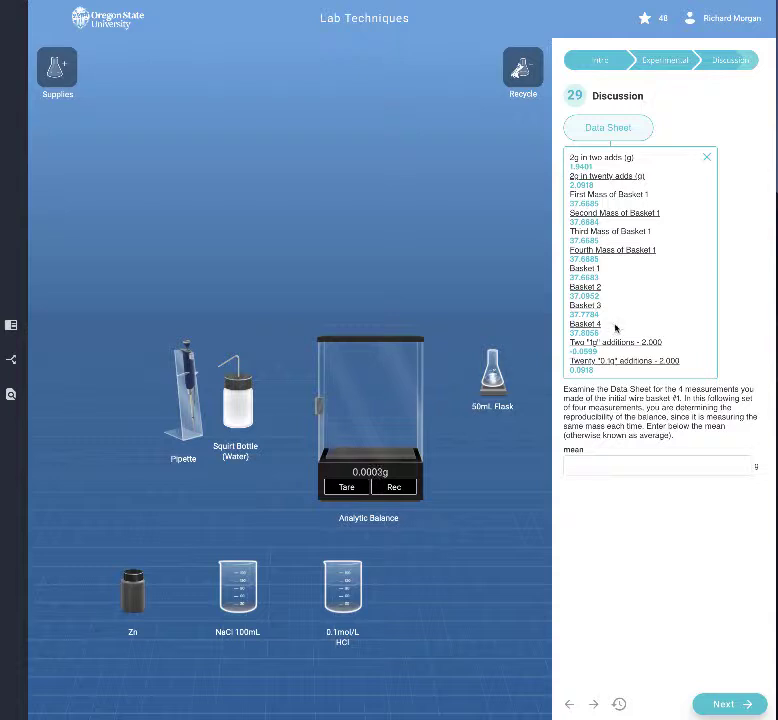
click(607, 458)
text(37.78)
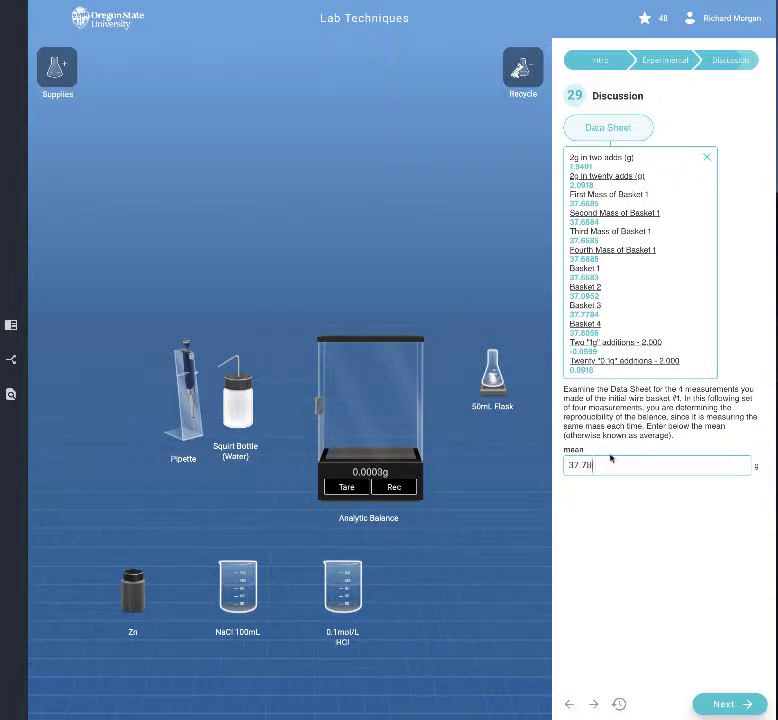
text(1)
click(720, 705)
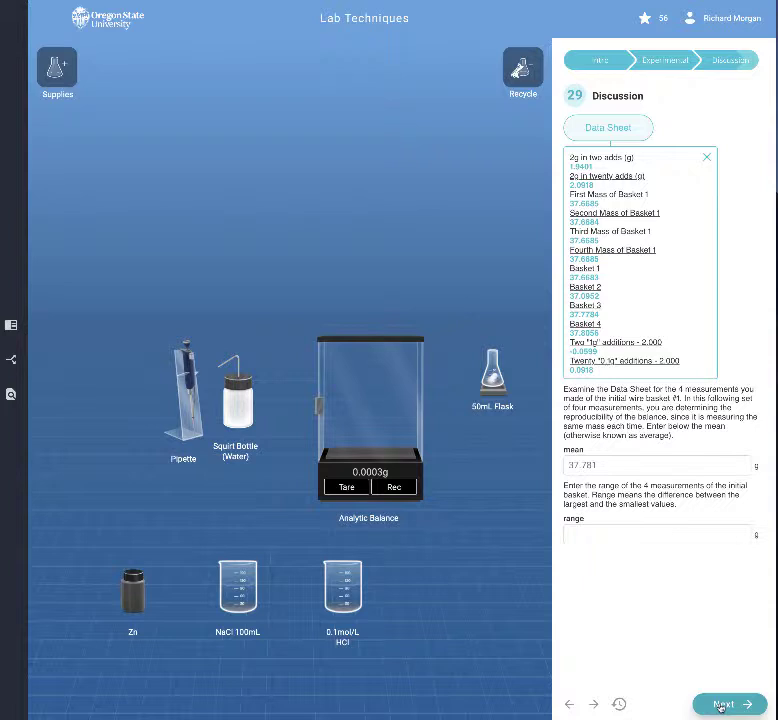
Enter 0.12 as the range of Basket 1's measurements
click(613, 535)
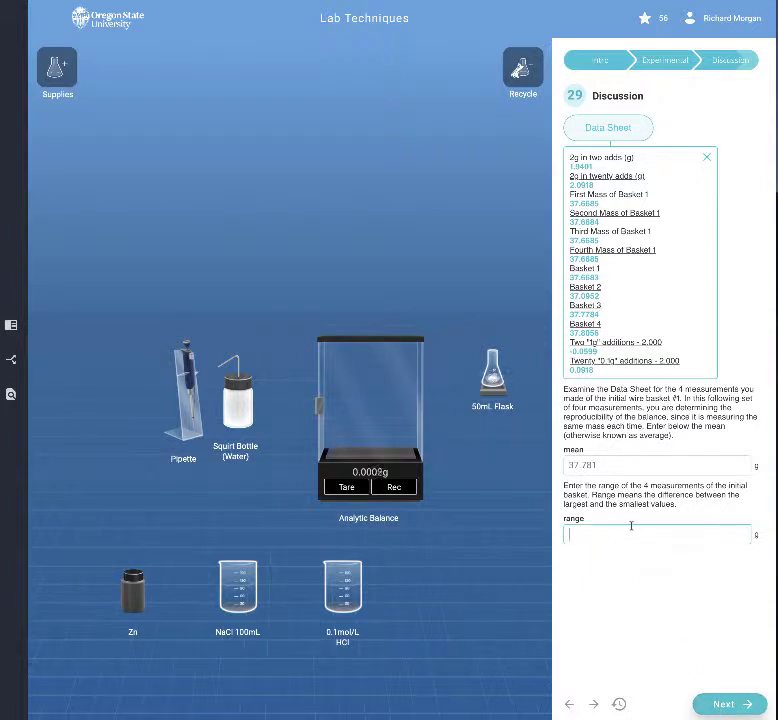
text(.012)
key(BackSpace)
key(BackSpace)
key(BackSpace)
text(.12)
click(716, 703)
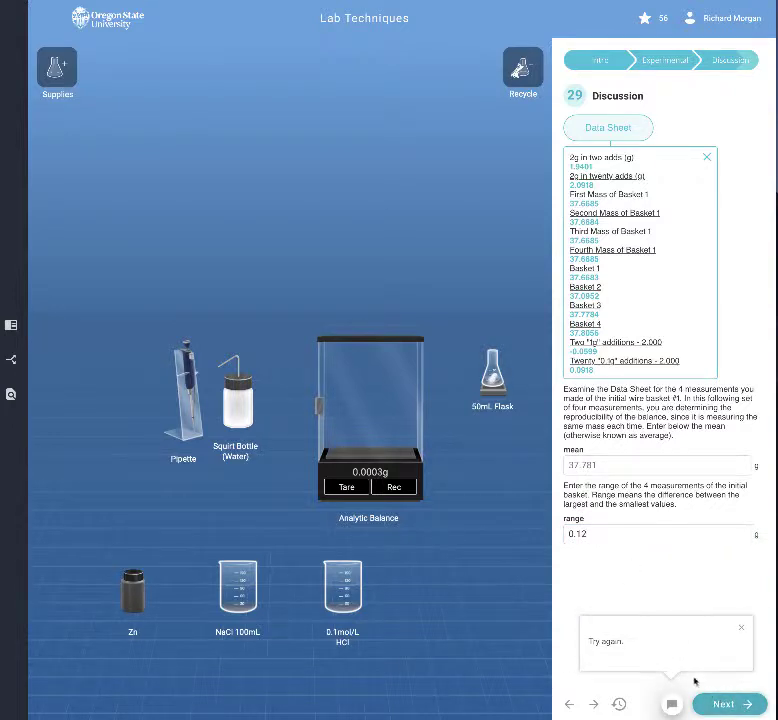
Correct the rejected range answer to 0.137, then reselect the 0.1371 value
click(613, 538)
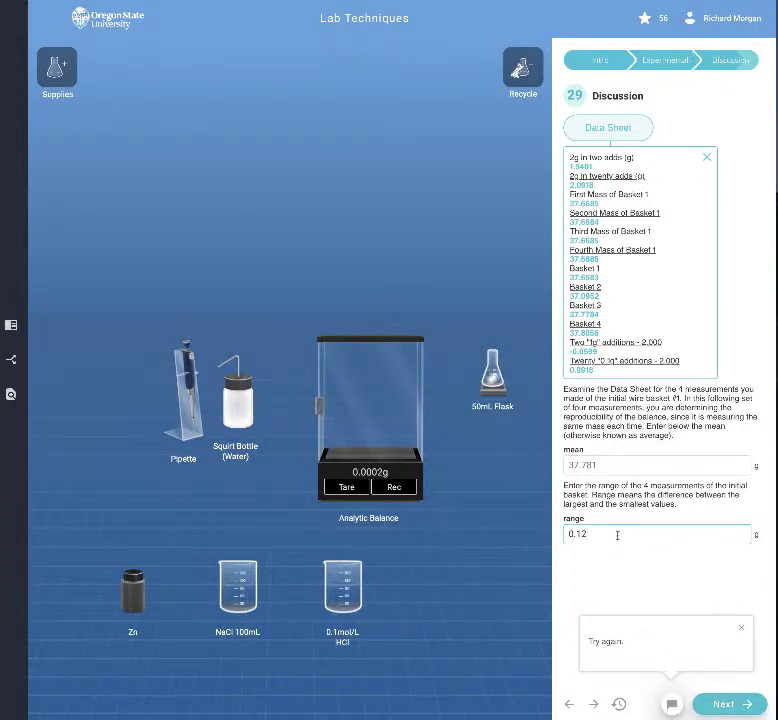
double_click(618, 535)
text(0.1371)
click(713, 705)
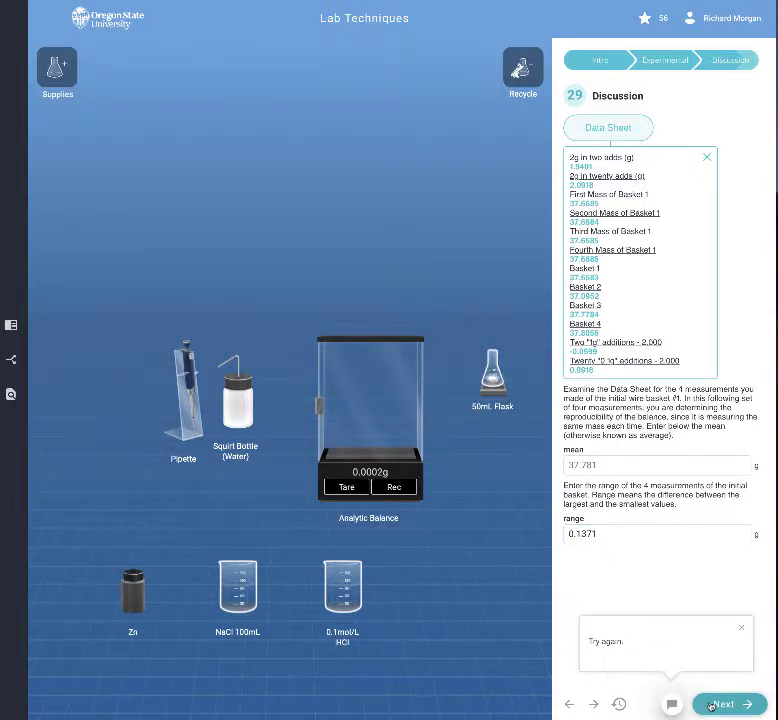
click(711, 705)
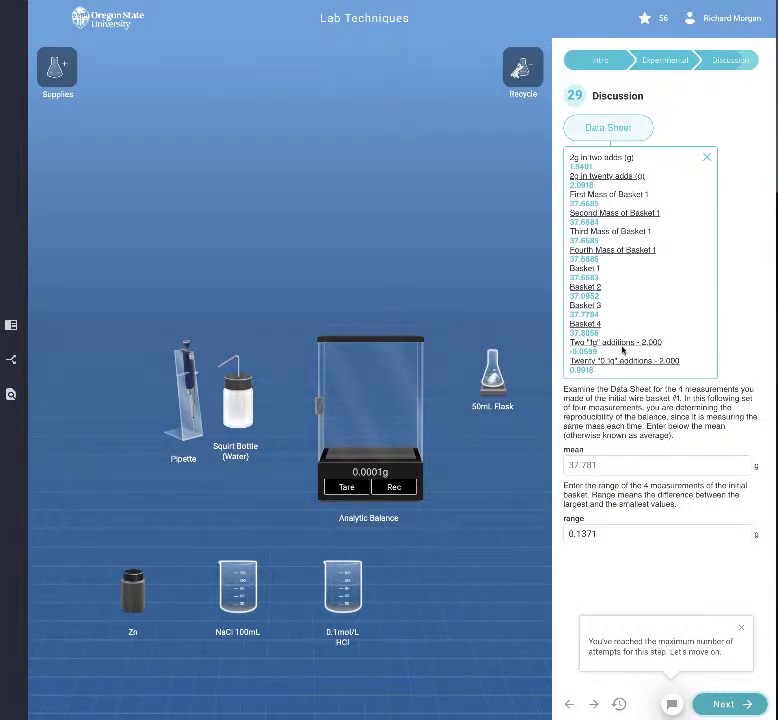
click(598, 535)
drag(598, 535, 547, 537)
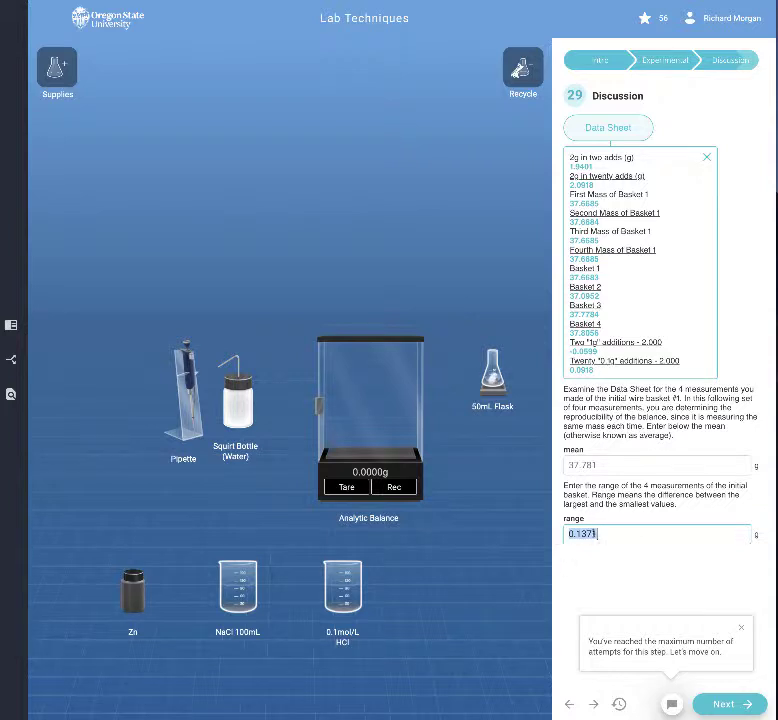
click(602, 534)
drag(602, 534, 564, 534)
Submit 1.71, then answer 37.781 as the mean of the four baskets
text(1.71)
click(715, 705)
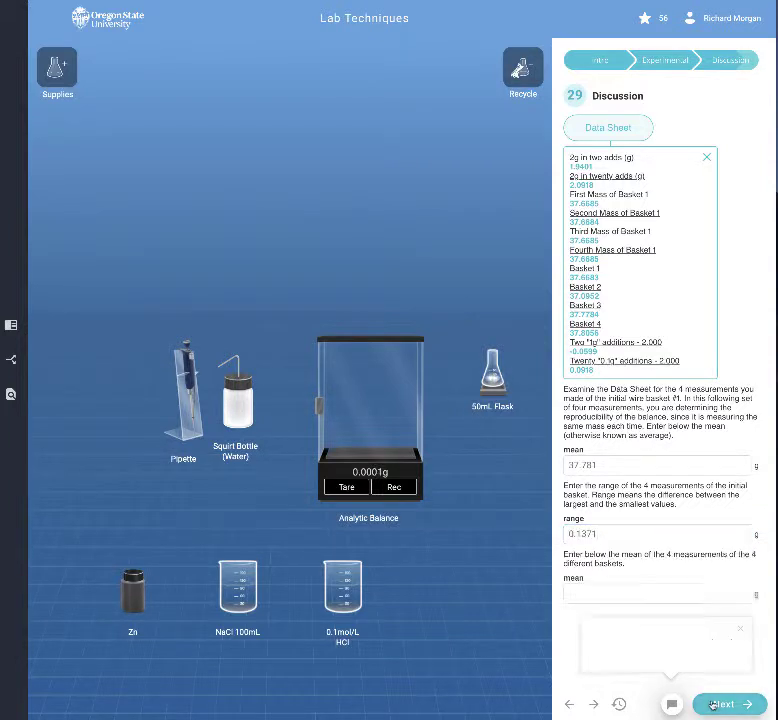
click(602, 585)
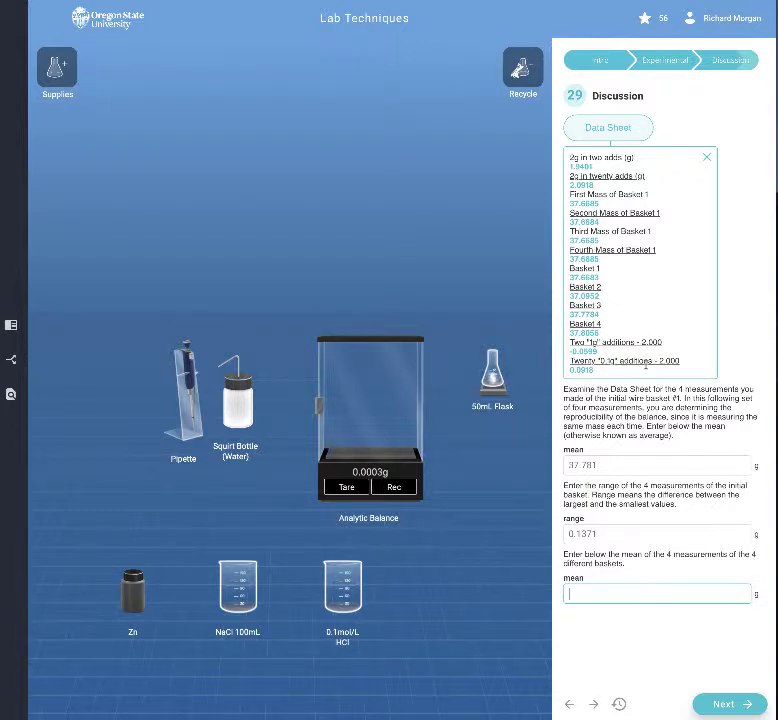
text(37.781)
click(726, 706)
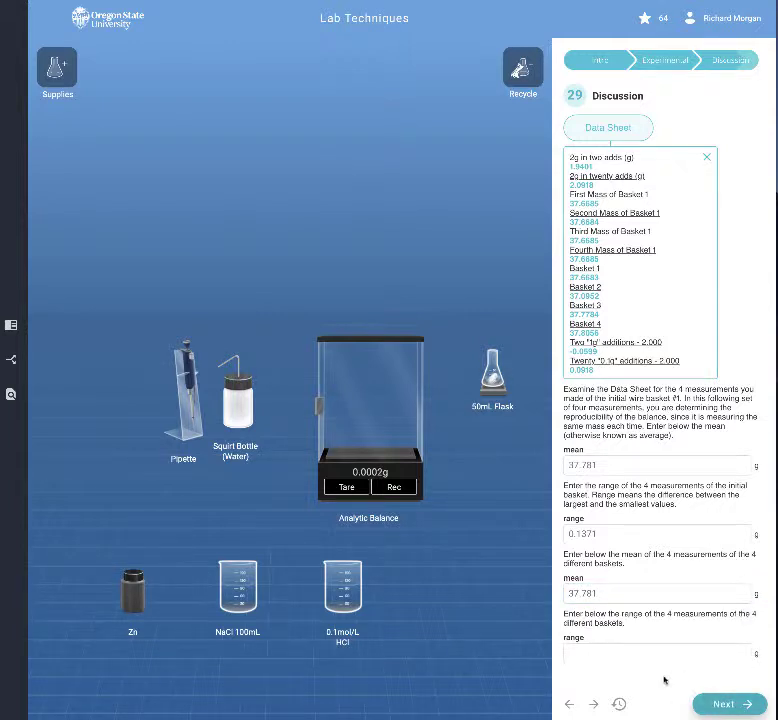
Answer 1.54 as the four-baskets range, resubmitting after the try-again feedback, to reach question 30
click(636, 655)
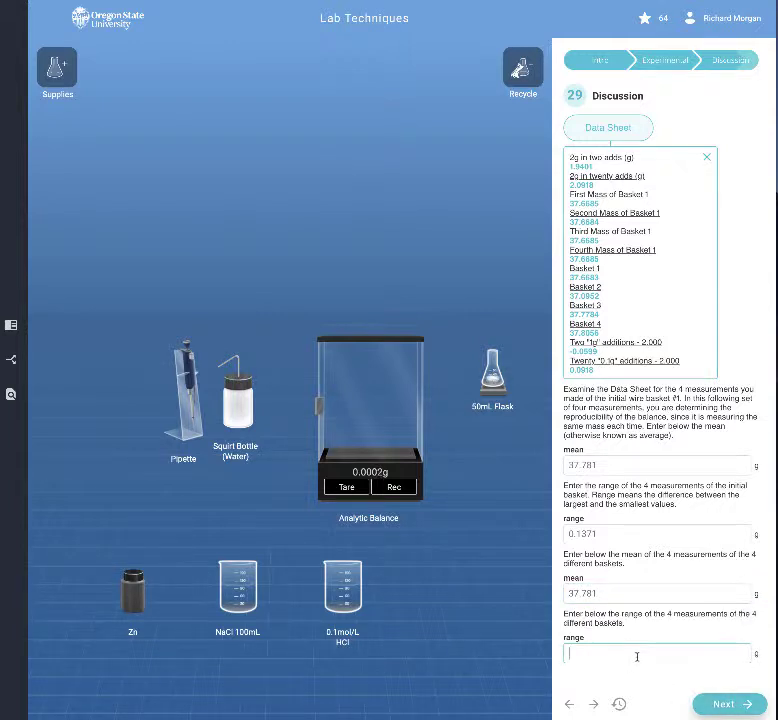
text(1.54)
click(717, 706)
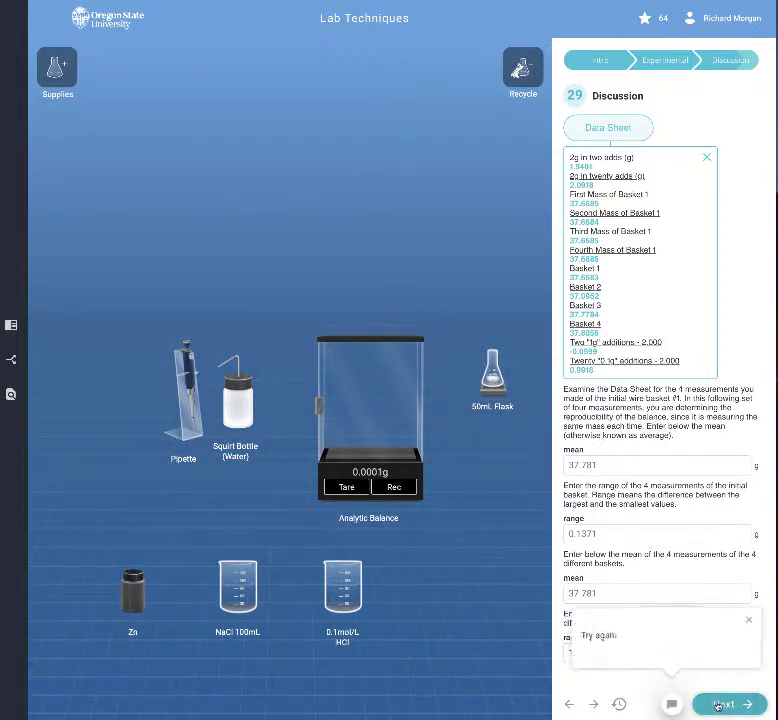
click(741, 629)
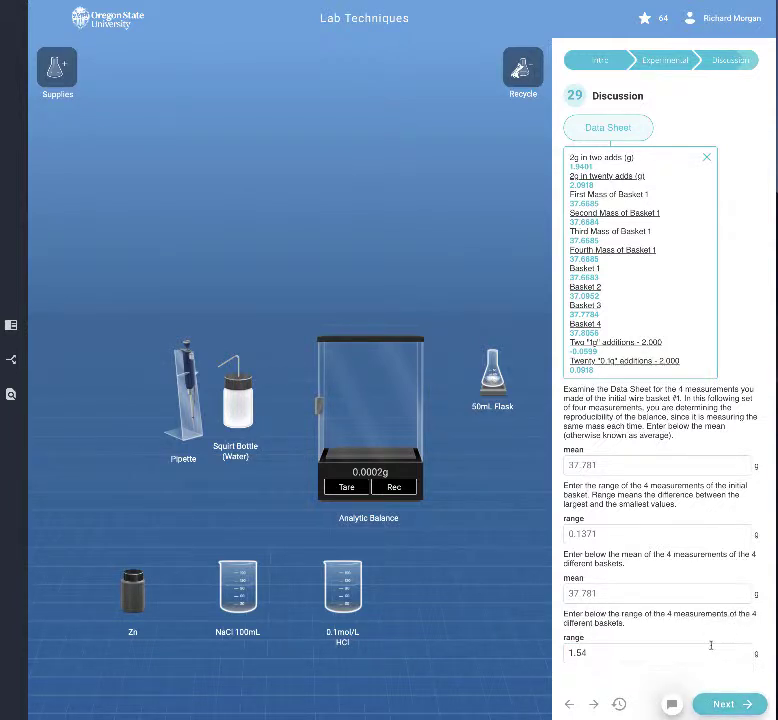
double_click(598, 652)
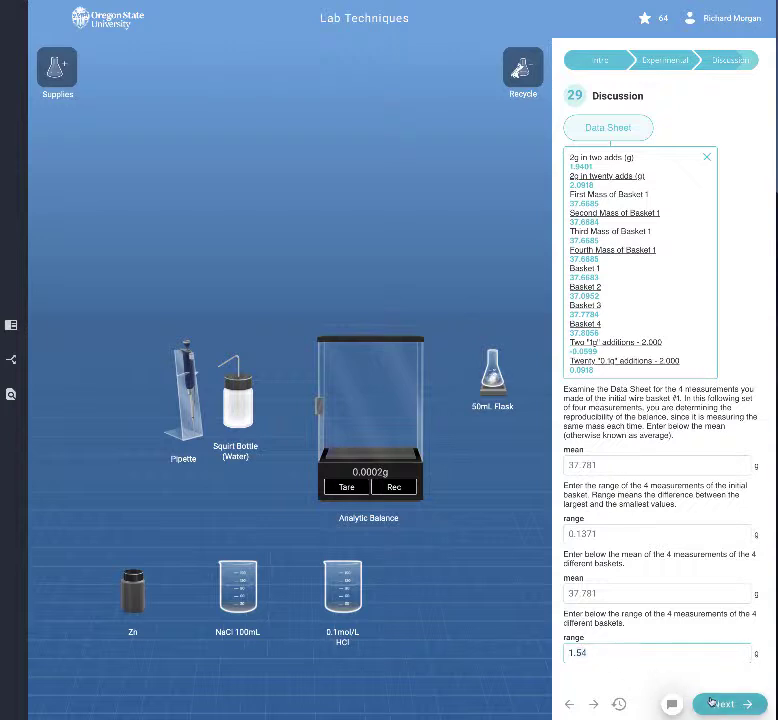
click(714, 705)
click(714, 705)
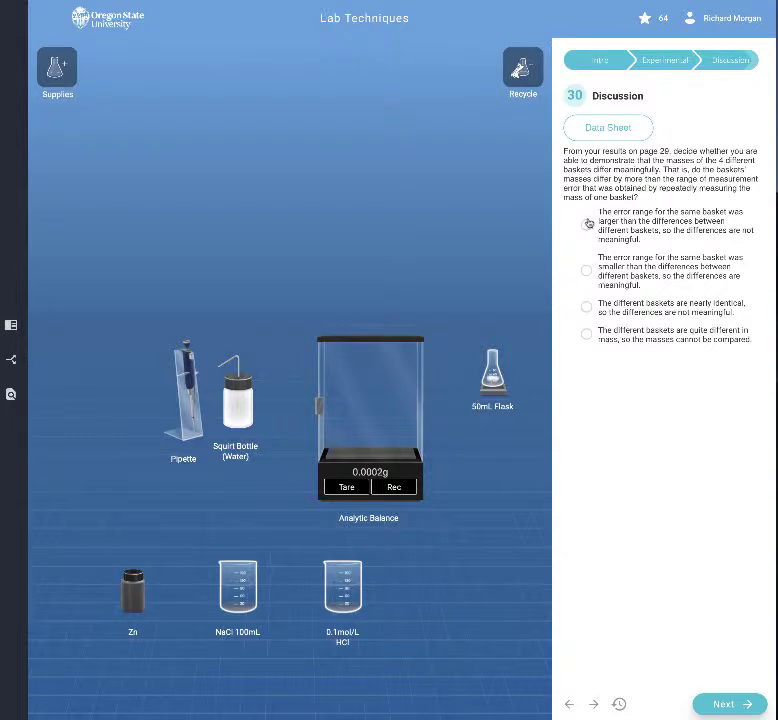
Answer that the basket differences are meaningful and give 5% as the pipette error
click(587, 270)
click(738, 703)
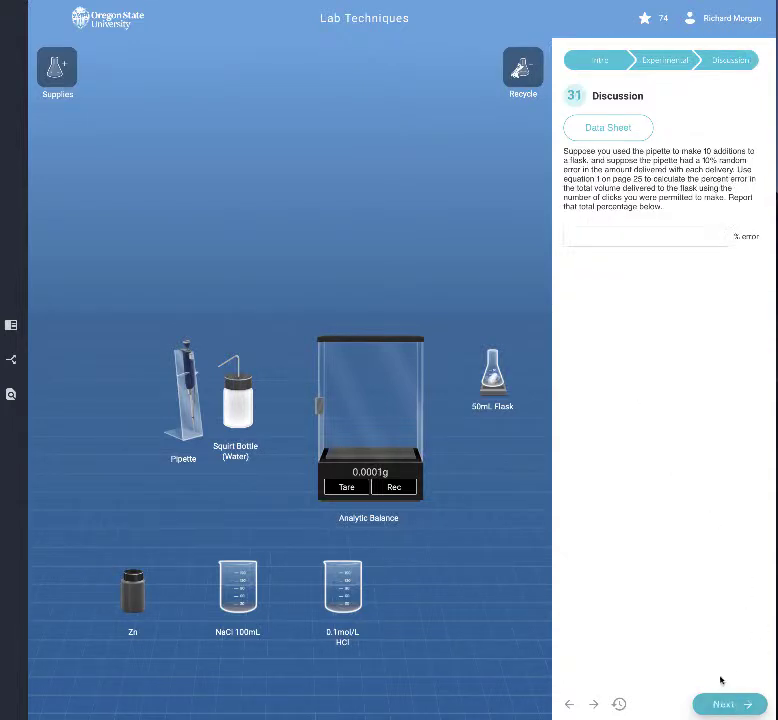
click(633, 236)
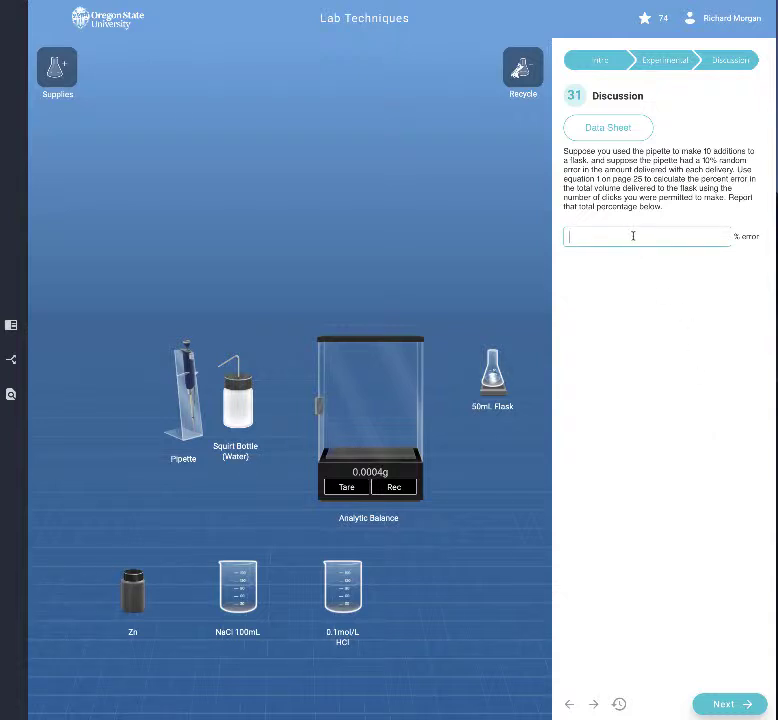
text(5)
click(731, 705)
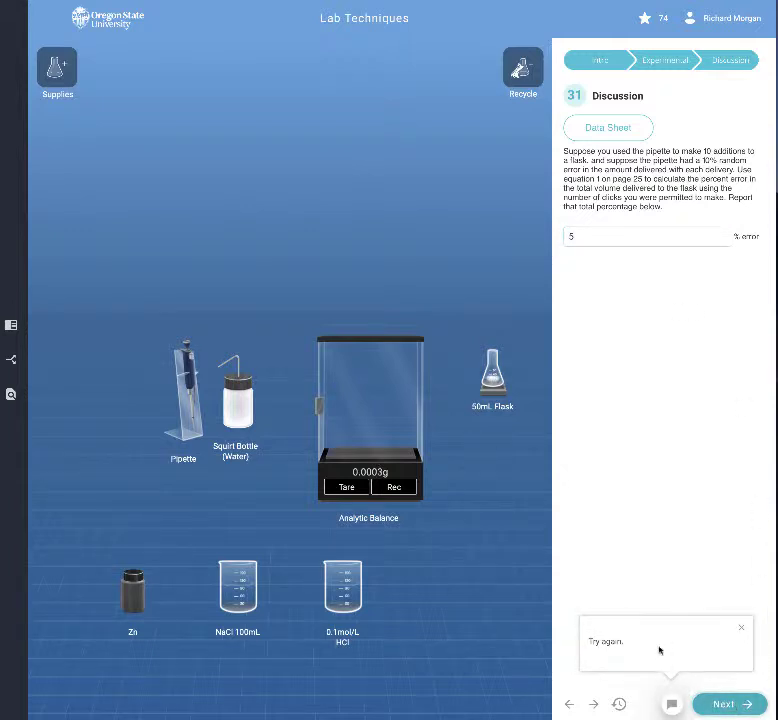
click(735, 704)
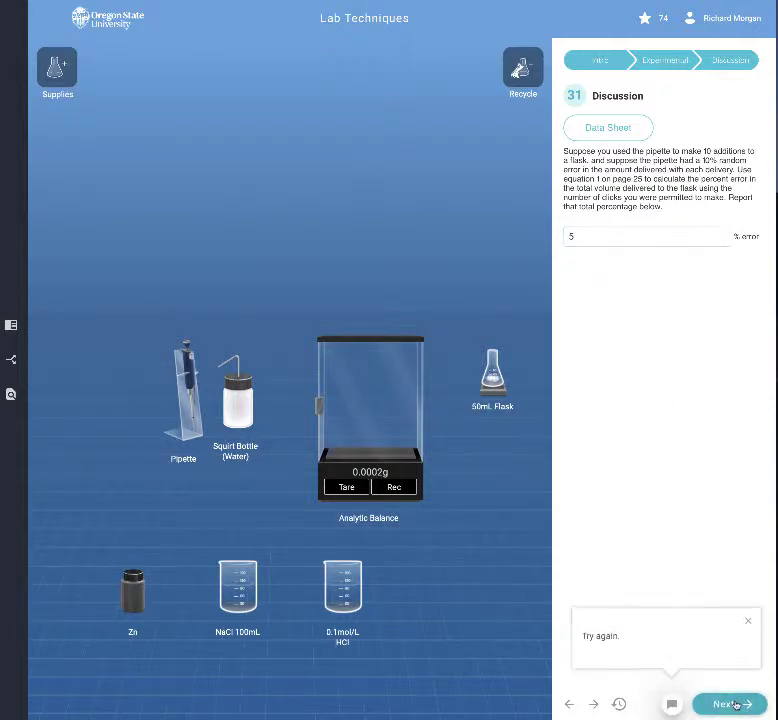
click(735, 706)
Move on to discussion page 32 and review the data sheet of recorded masses
click(738, 704)
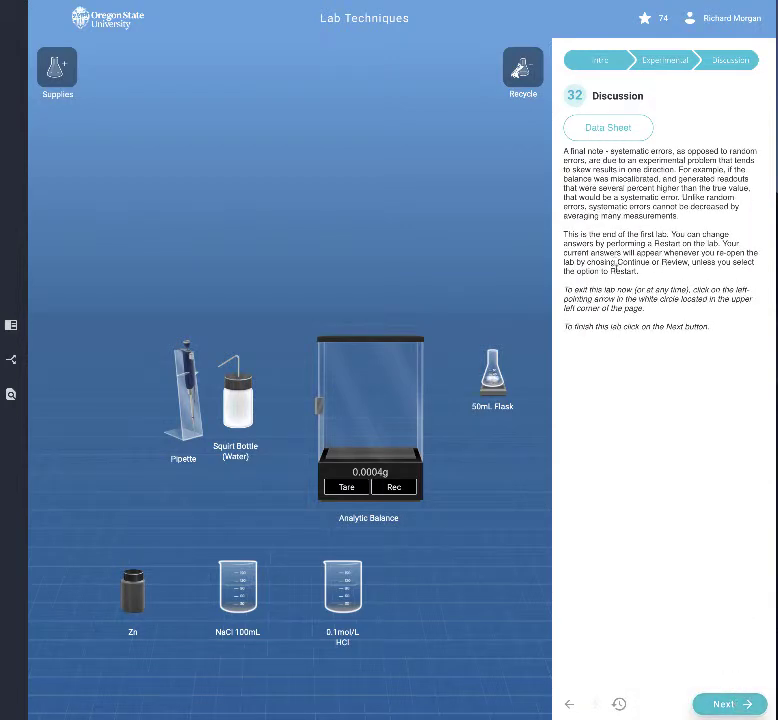
click(601, 130)
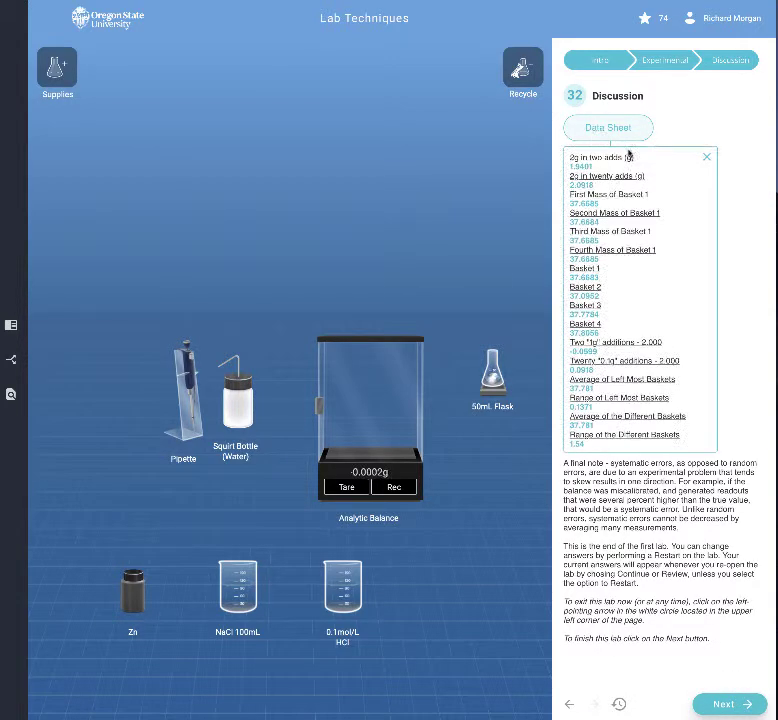
click(706, 157)
Finish the Lab Techniques lesson from page 32 to show the congratulations message
click(731, 707)
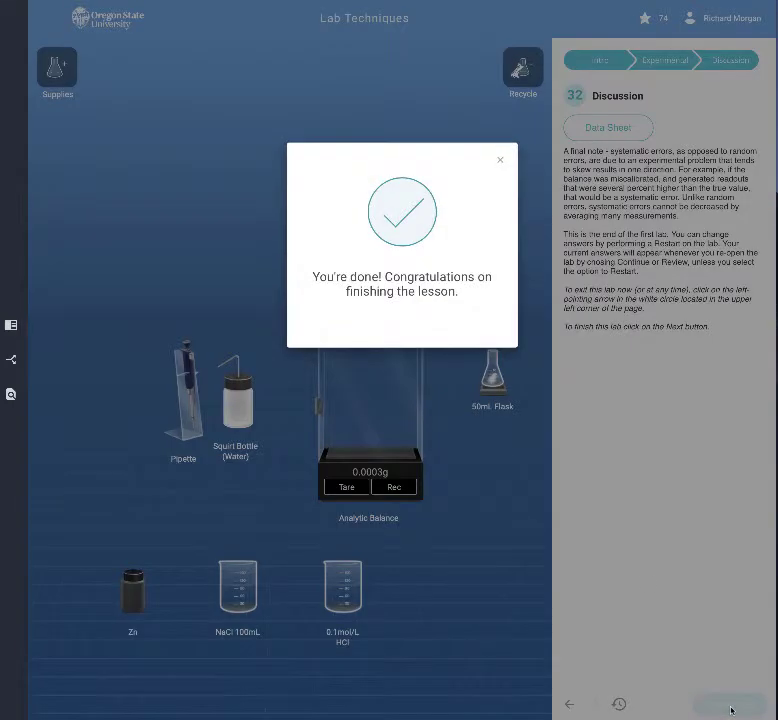